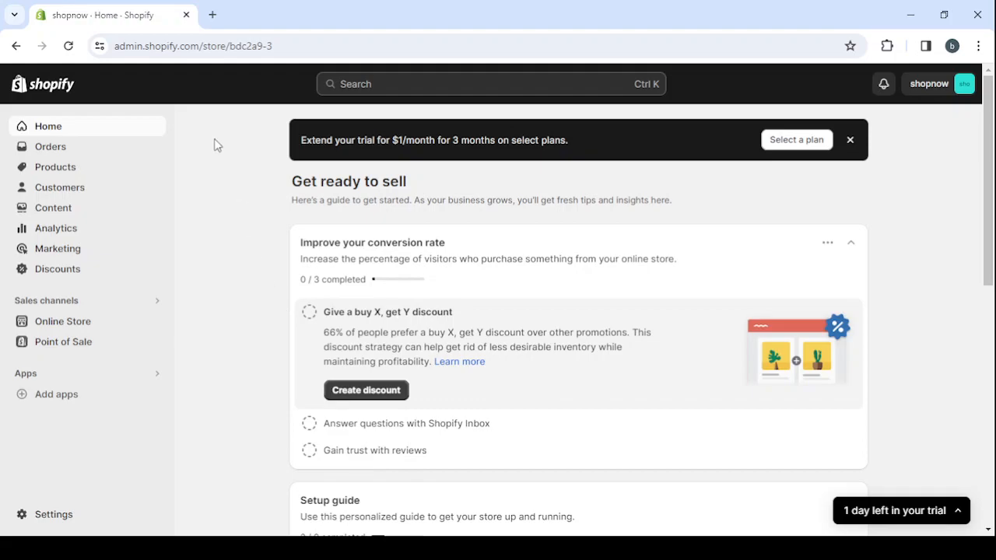
Look at Shopify's public homepage and its free trial offer in a separate browser tab, and close that tab
click(214, 14)
text(s)
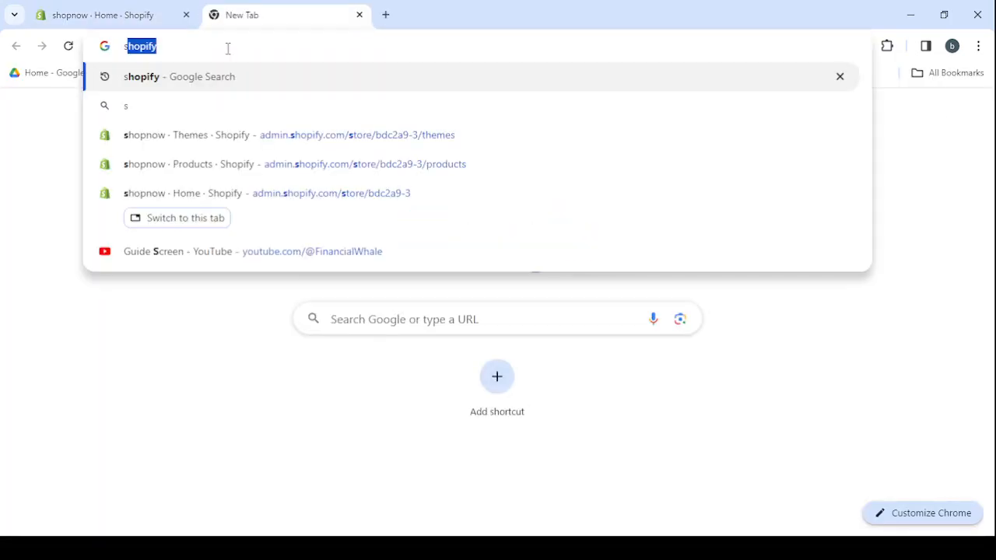
text(hopify)
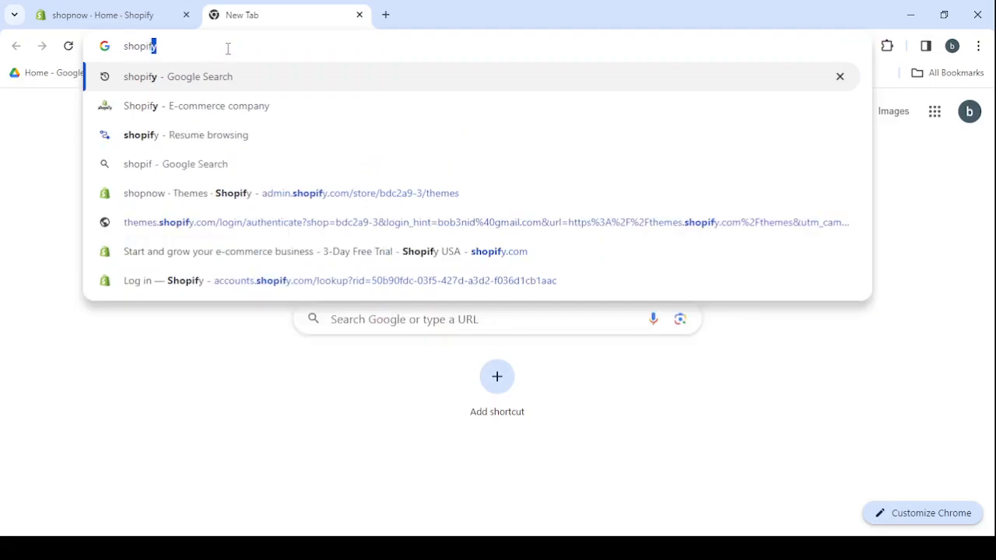
click(239, 109)
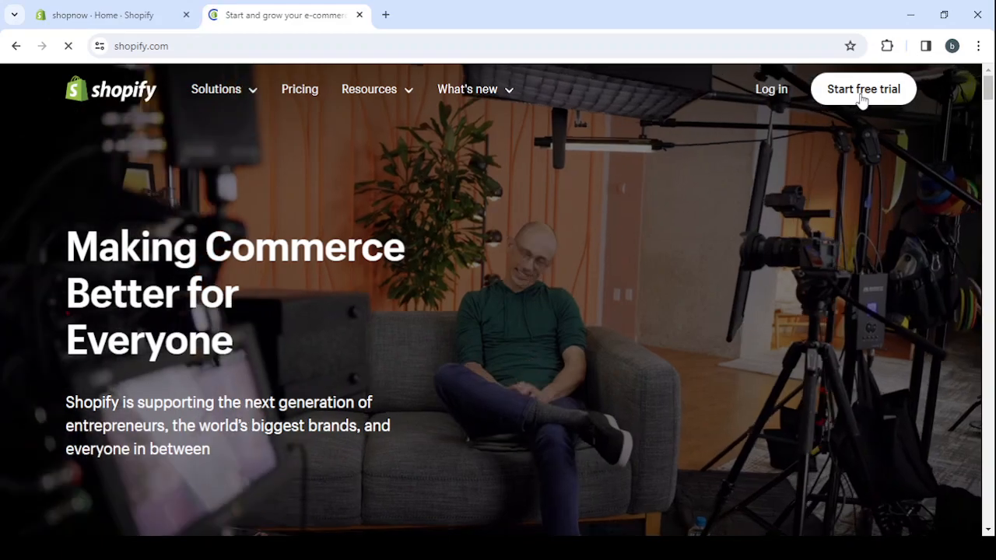
click(862, 100)
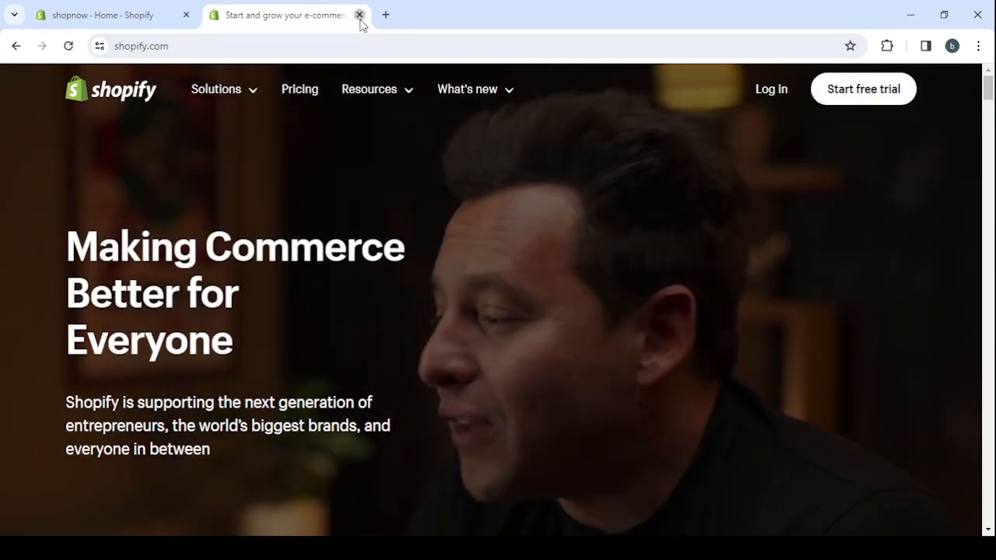
click(360, 16)
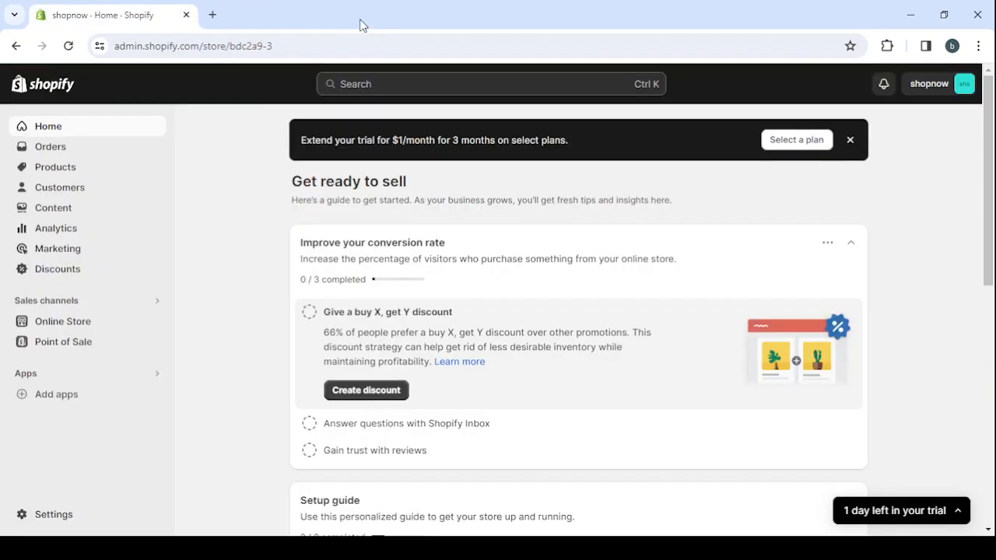
Check the details of the store's remaining free trial and collapse the notice
click(953, 519)
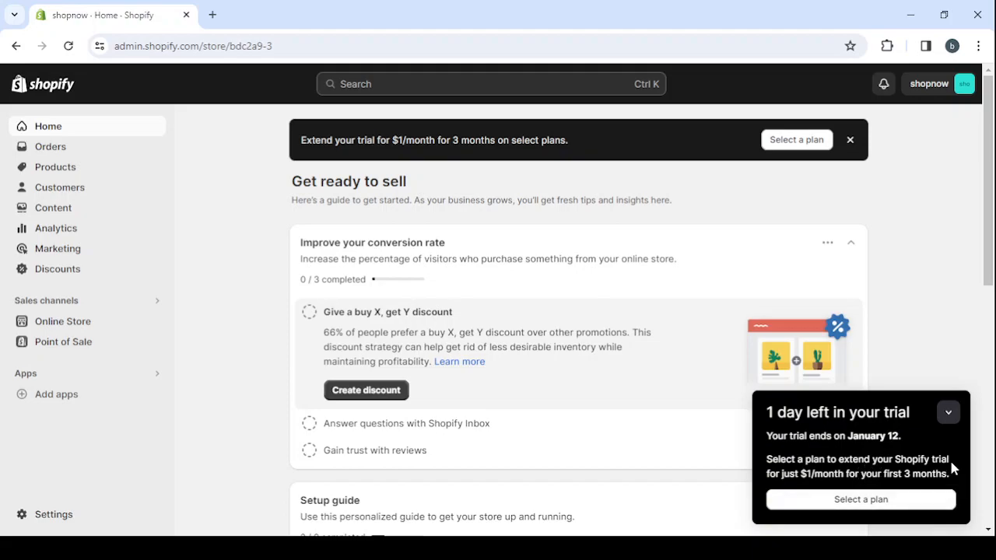
click(947, 413)
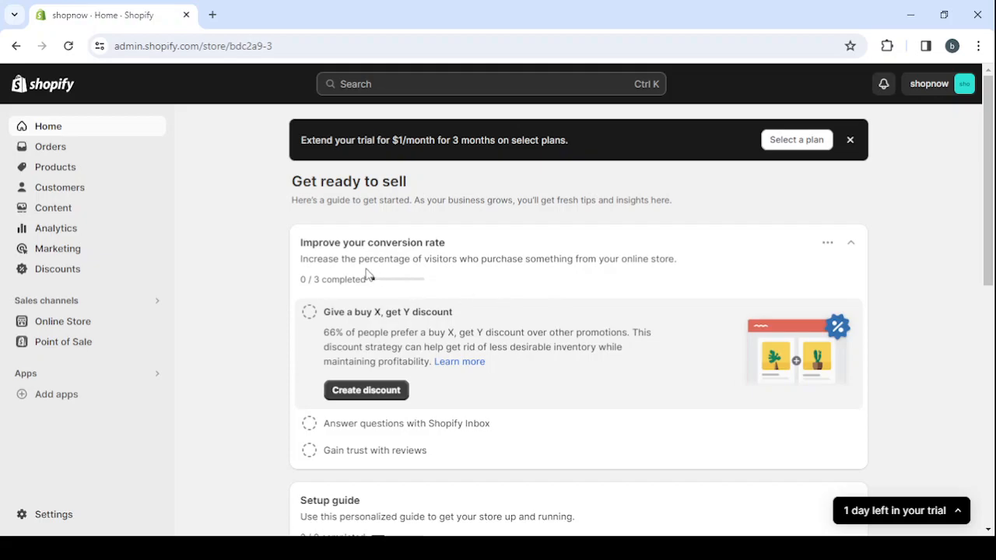
Look through the Orders and Products pages and open the Online Store's Themes page
click(108, 157)
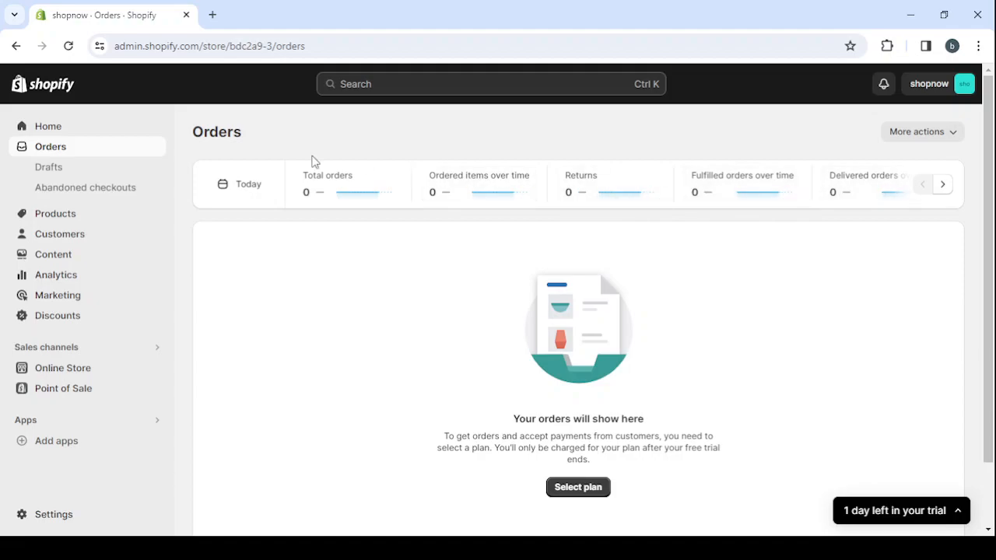
click(81, 225)
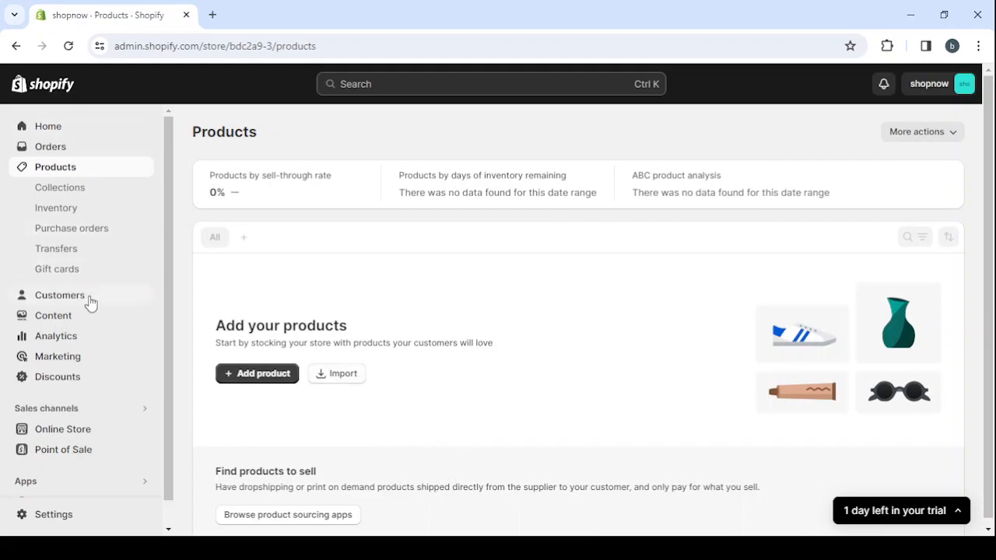
click(92, 432)
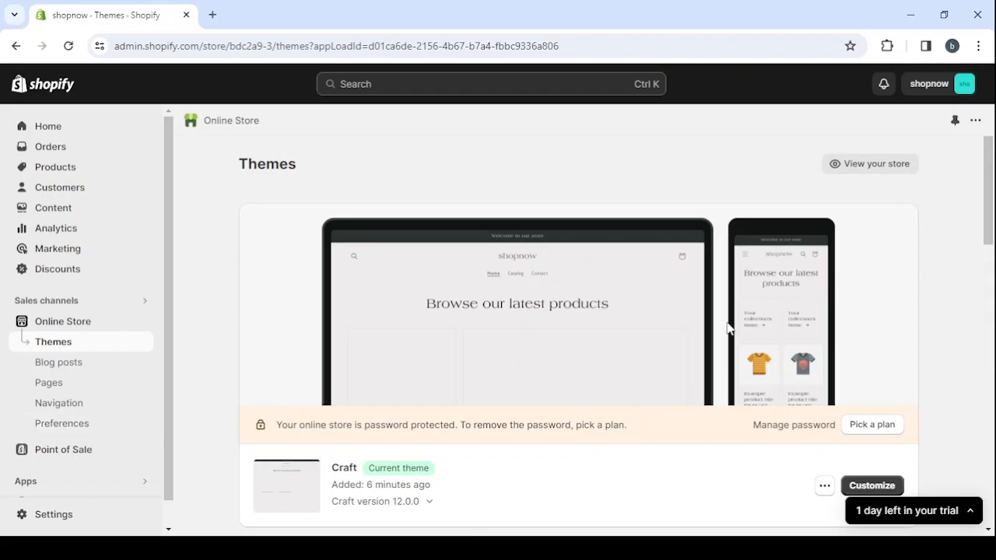
View the live storefront, including its Home, Catalog and Contact pages, and return to the Themes admin page
click(861, 165)
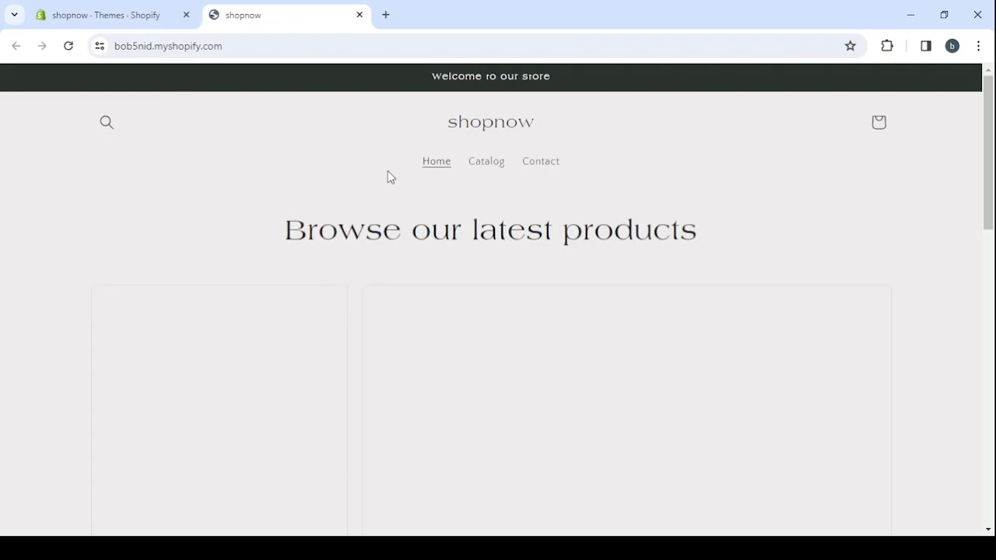
scroll(389, 173, down, 1)
scroll(389, 173, up, 1)
click(496, 179)
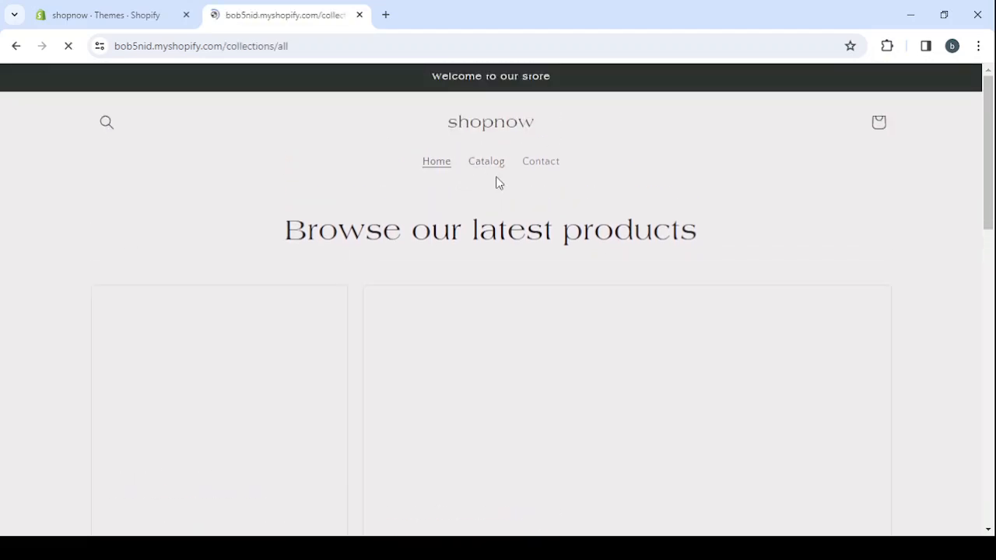
click(546, 165)
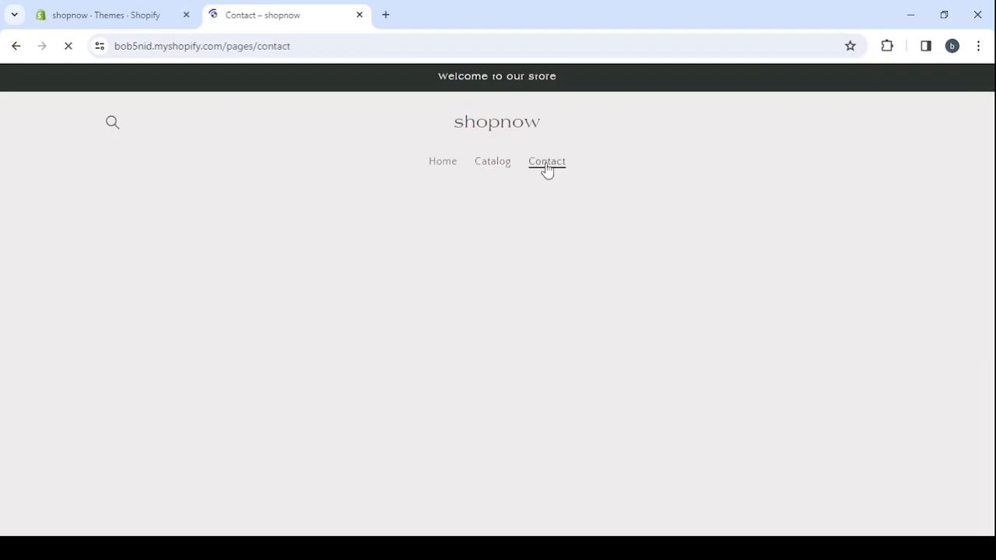
scroll(491, 260, down, 1)
scroll(504, 267, up, 1)
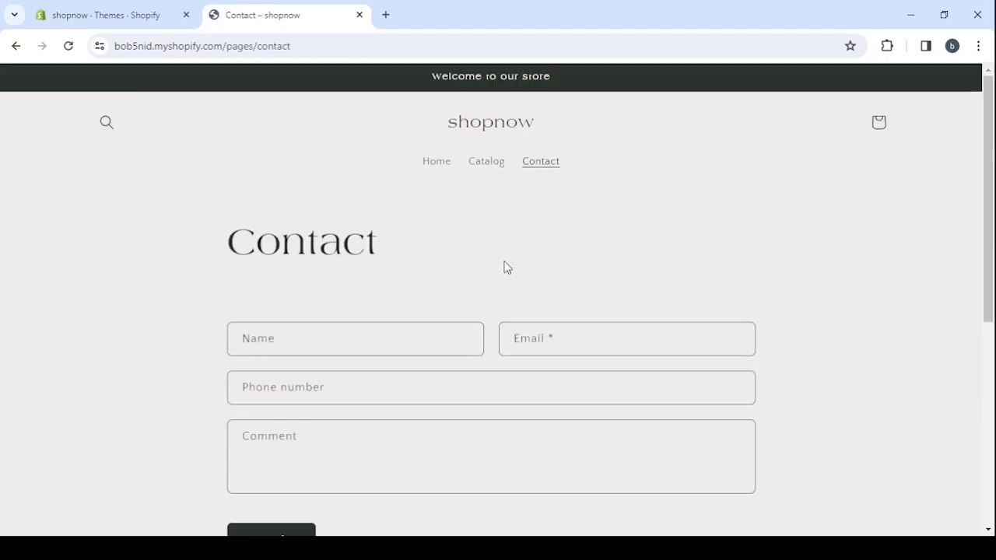
click(433, 163)
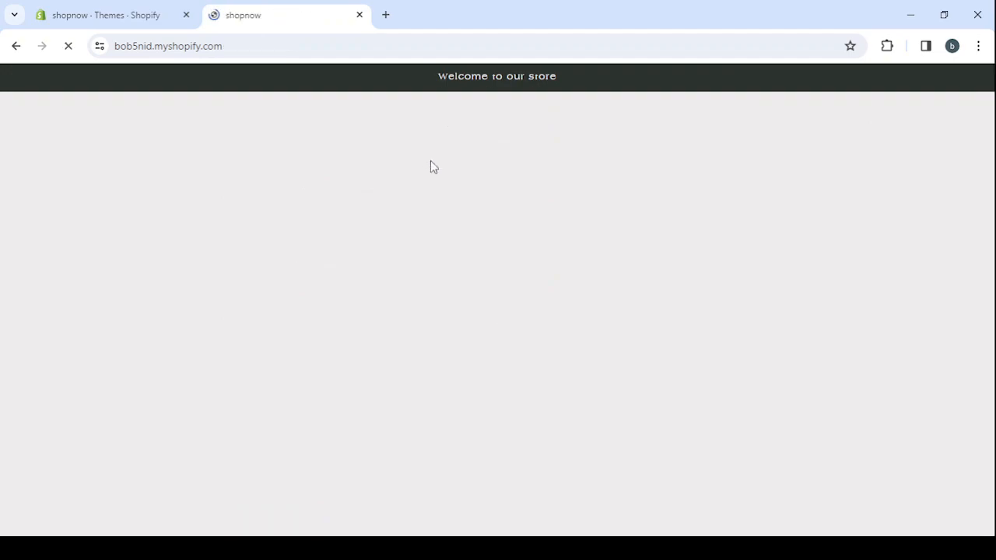
scroll(360, 329, down, 3)
scroll(360, 329, up, 3)
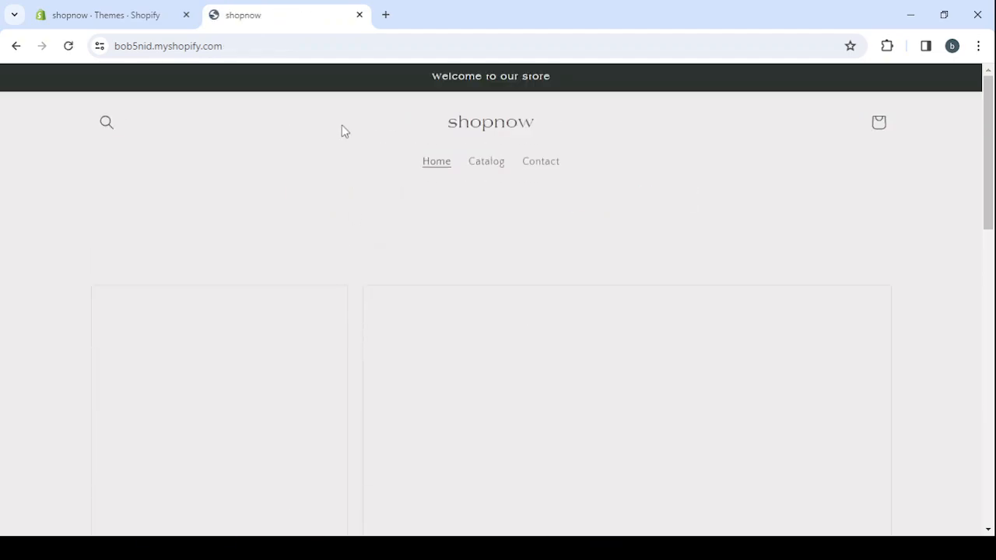
click(359, 14)
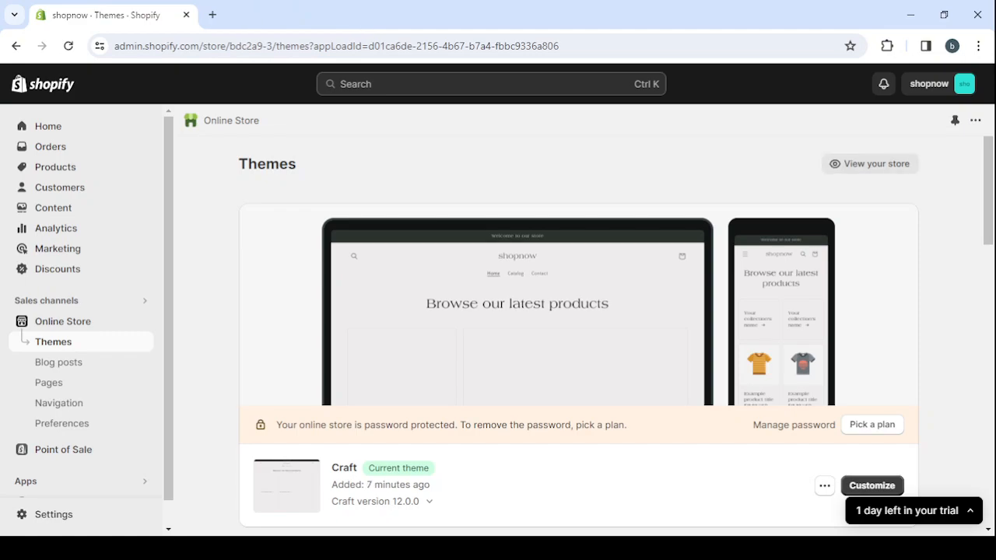
Open the Shopify theme store from below the list of added themes
scroll(477, 319, down, 10)
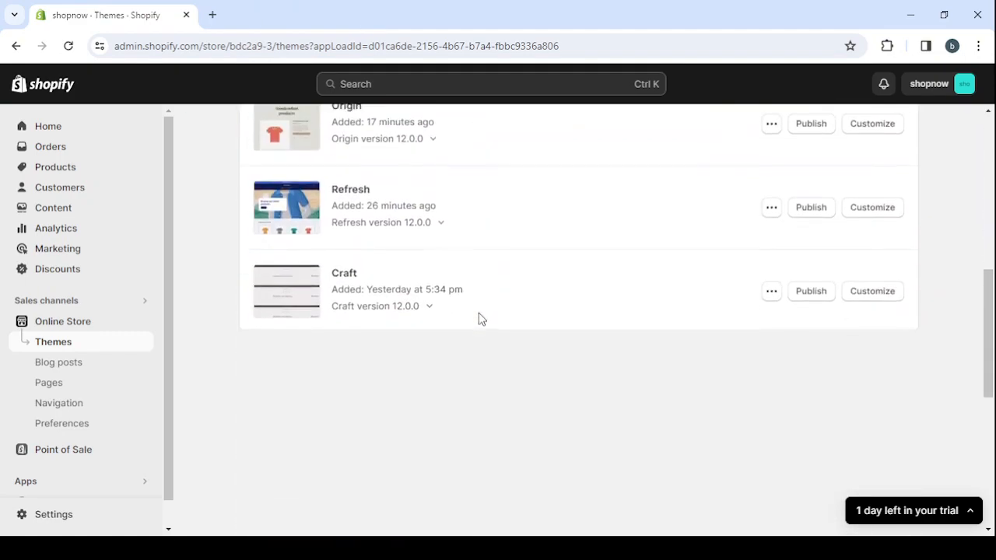
scroll(478, 312, down, 2)
scroll(479, 313, down, 1)
click(747, 398)
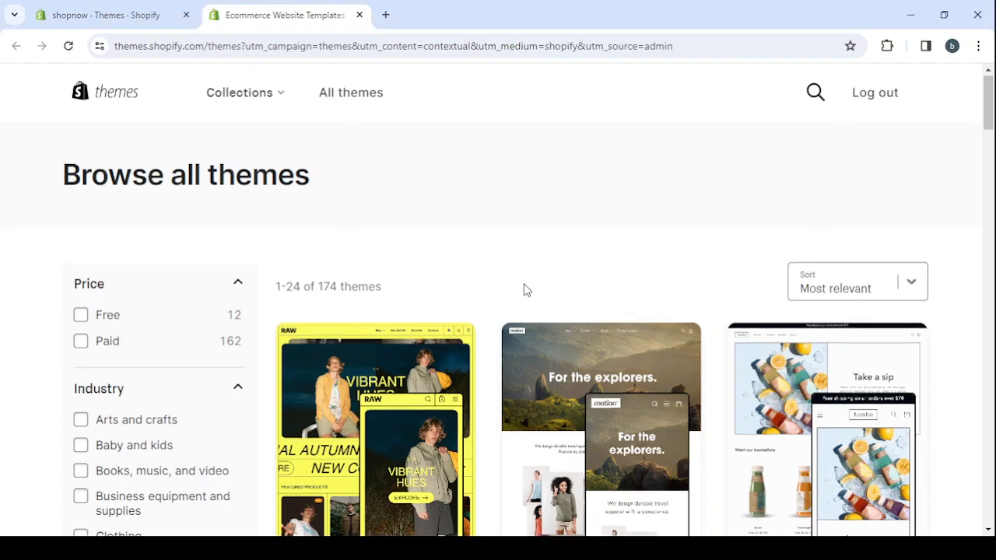
Browse the full theme catalogue and filter it by price to Free themes only
scroll(524, 289, down, 1)
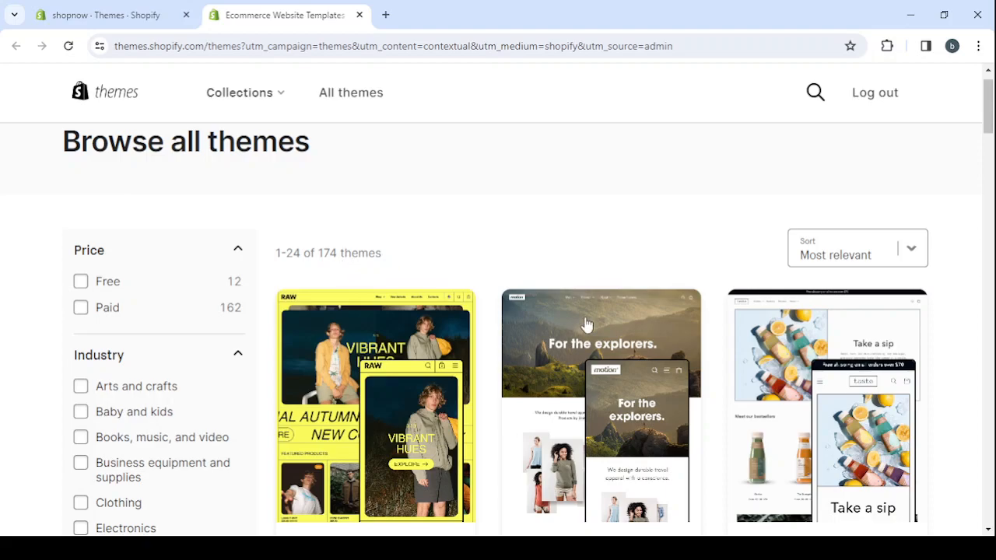
scroll(586, 324, down, 3)
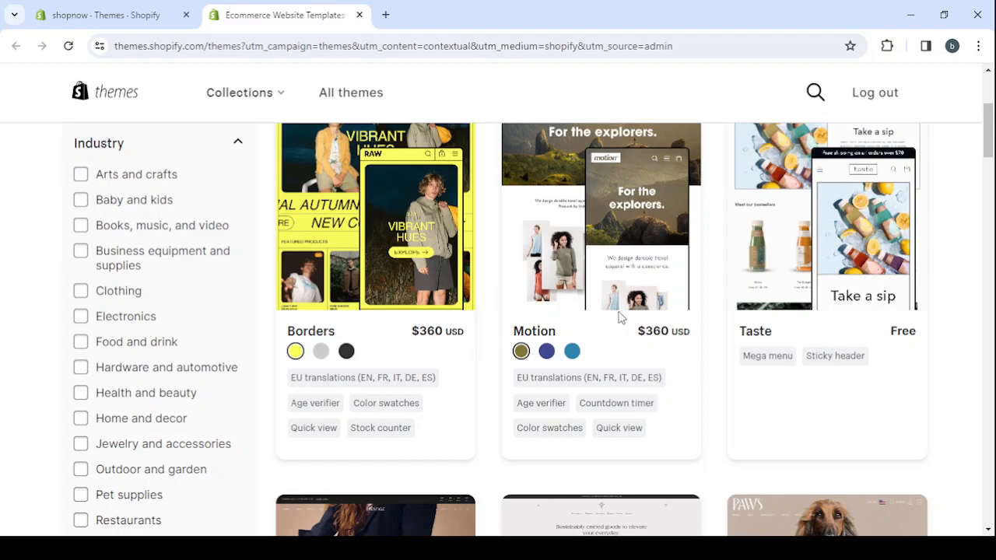
scroll(615, 317, down, 4)
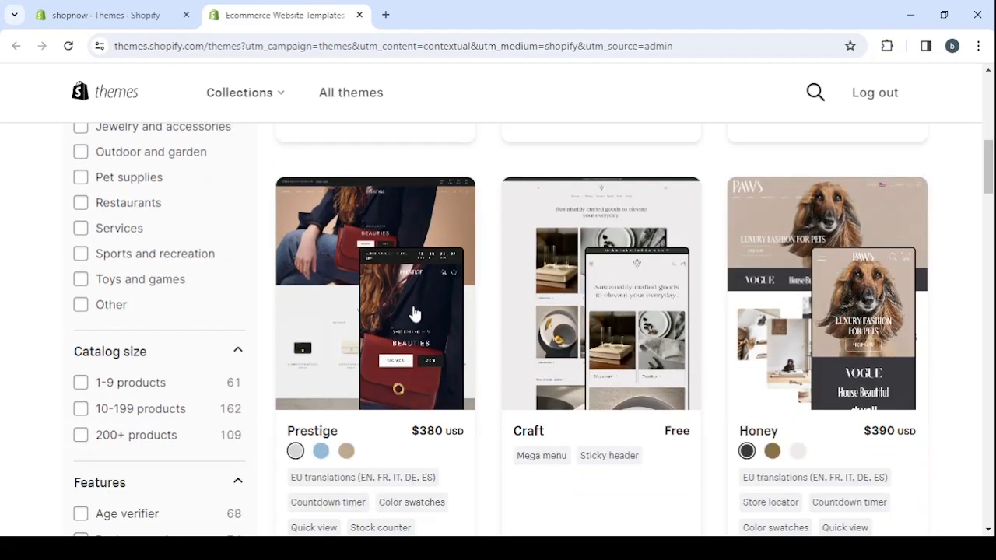
scroll(373, 294, up, 4)
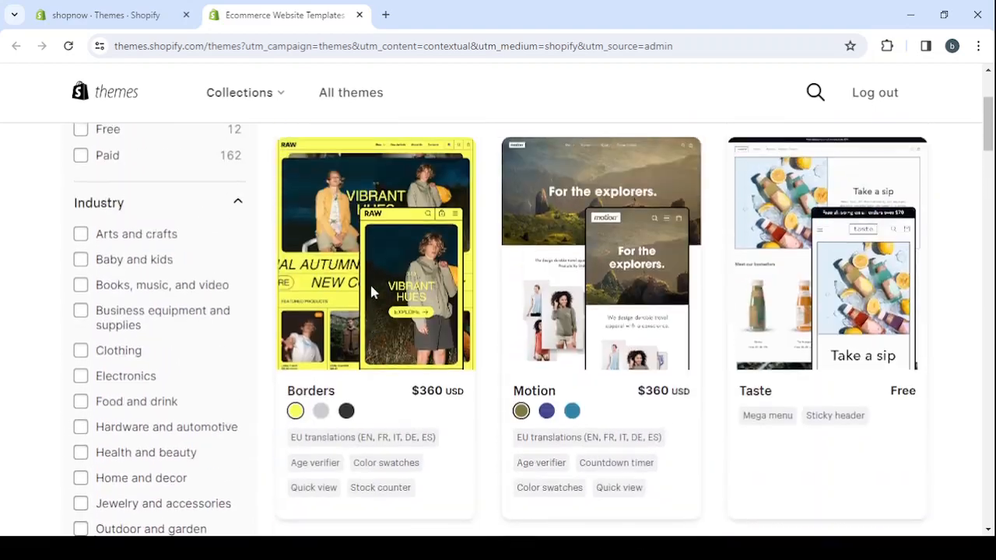
scroll(371, 293, up, 1)
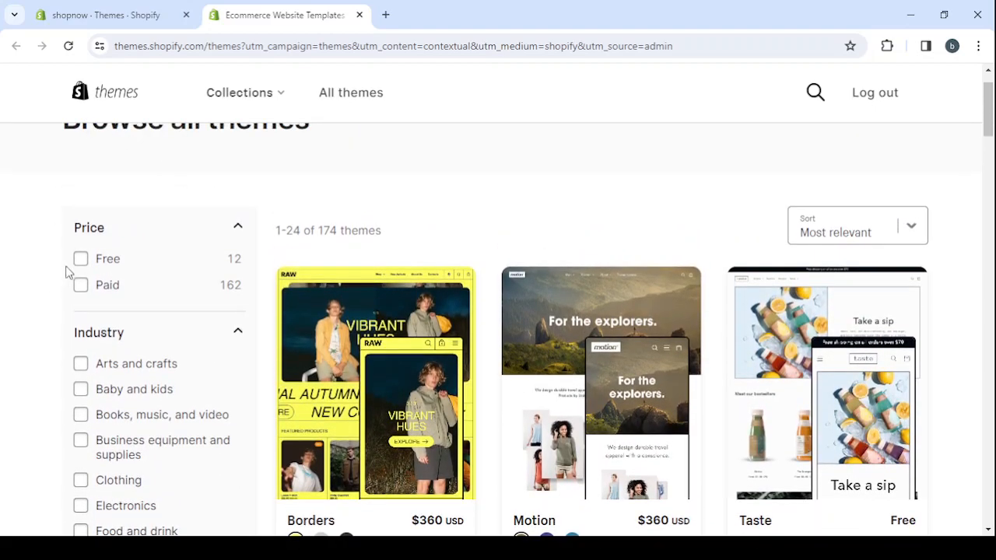
click(79, 261)
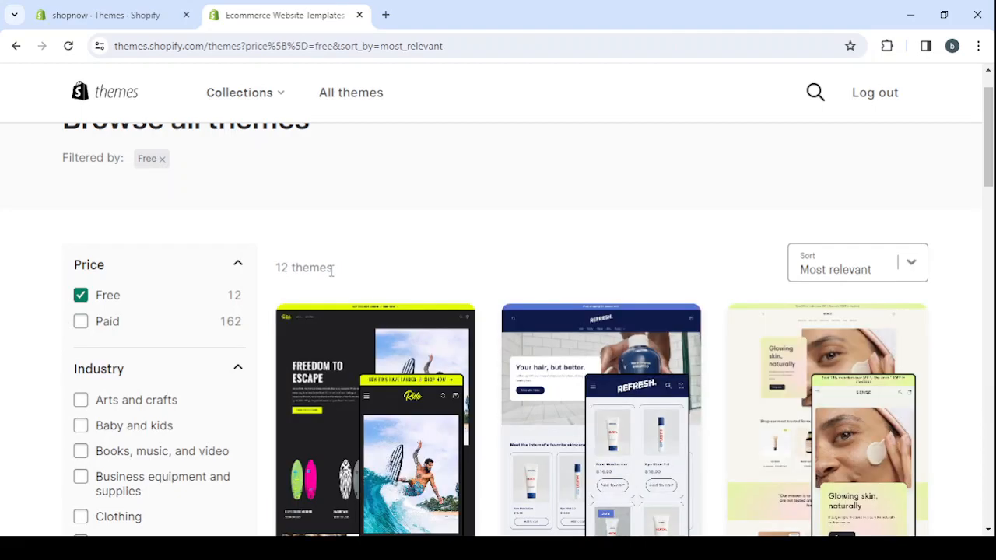
Look through the free themes and open the details page of the Craft theme
scroll(664, 297, down, 2)
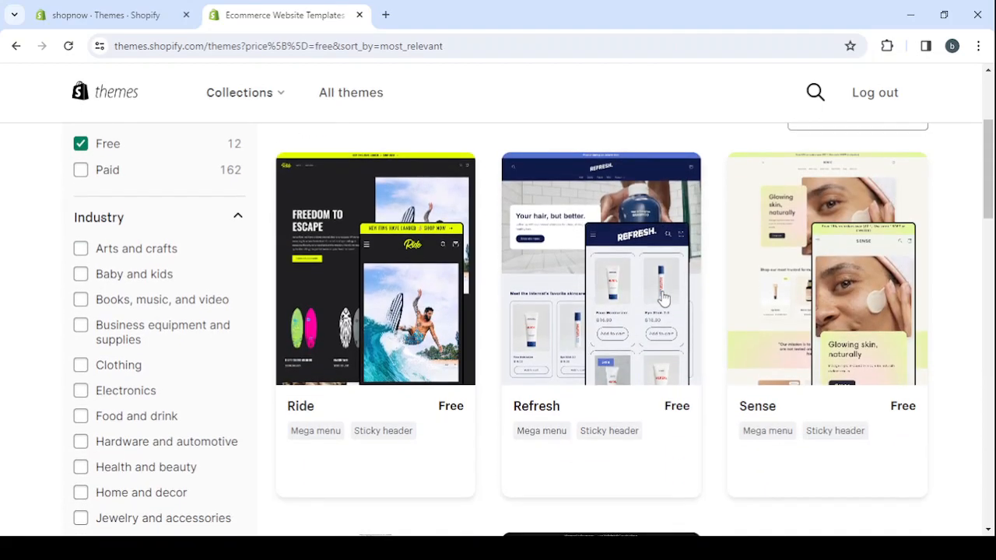
scroll(663, 296, down, 1)
scroll(394, 311, up, 1)
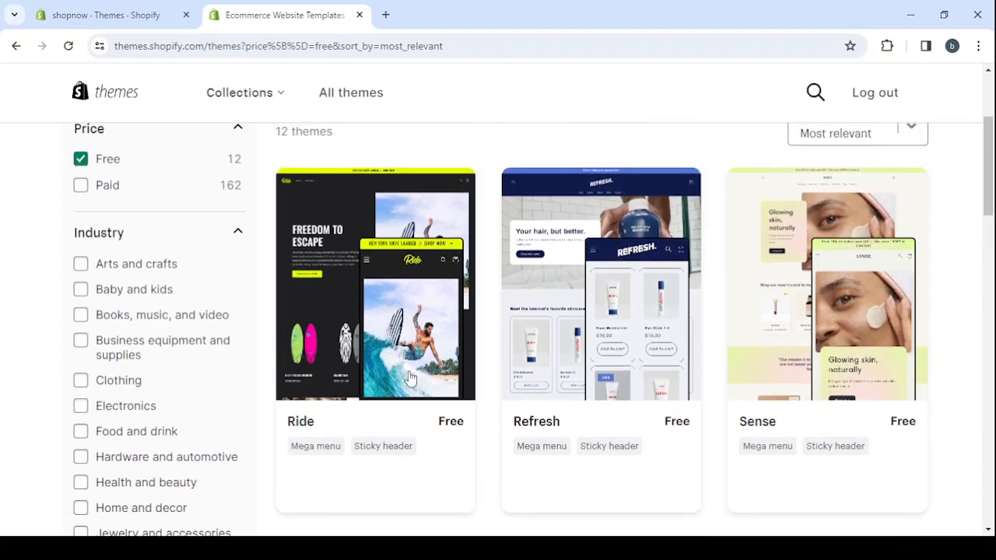
scroll(683, 405, down, 1)
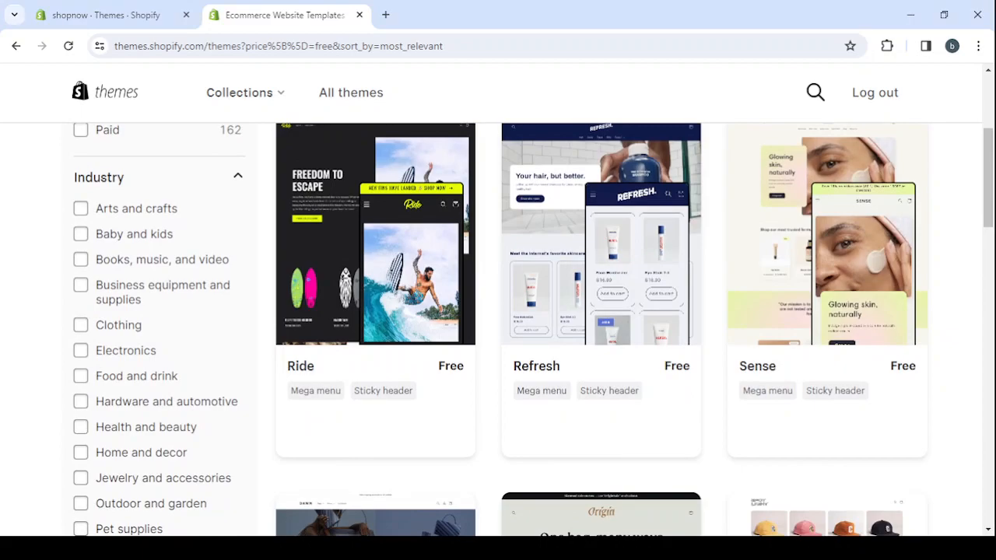
scroll(764, 332, down, 5)
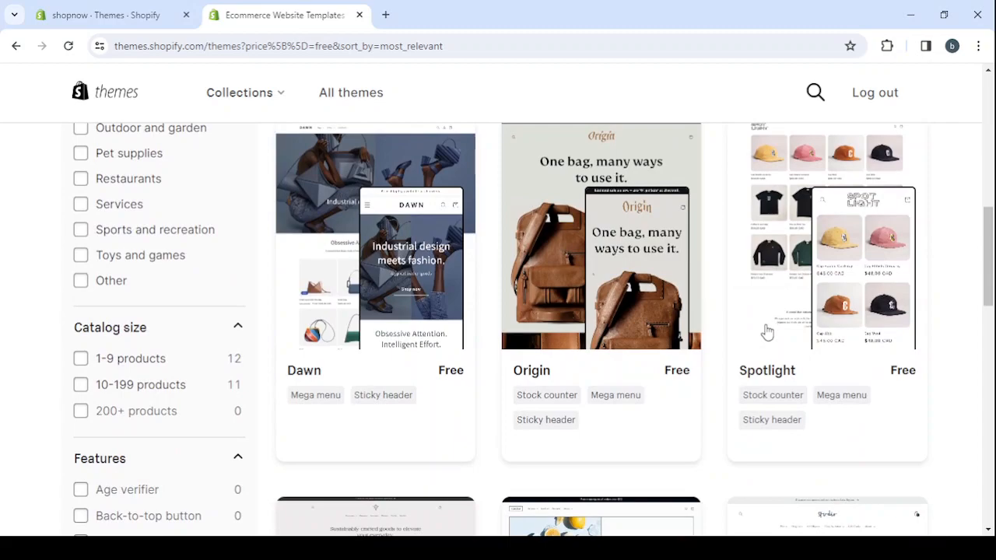
scroll(385, 281, up, 1)
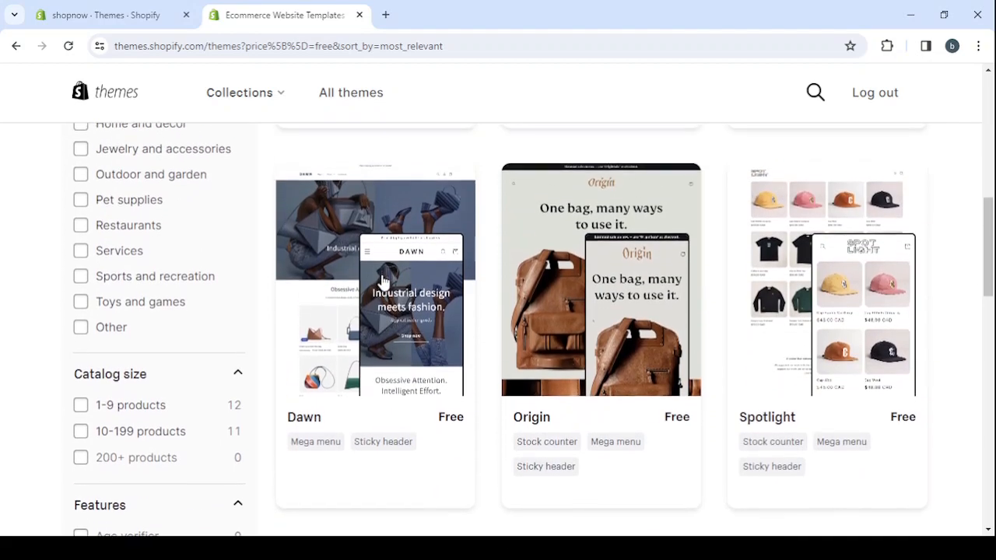
scroll(381, 282, down, 1)
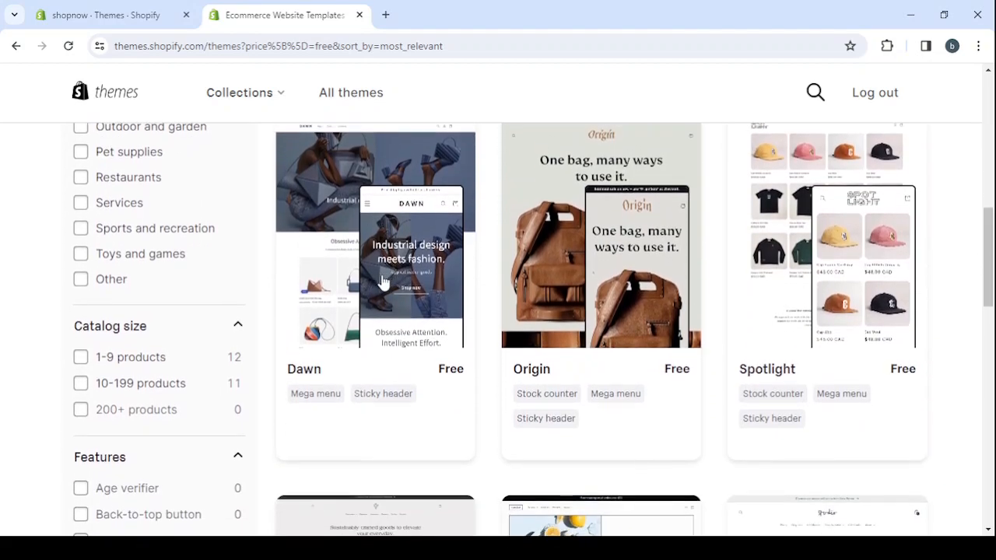
scroll(324, 327, down, 3)
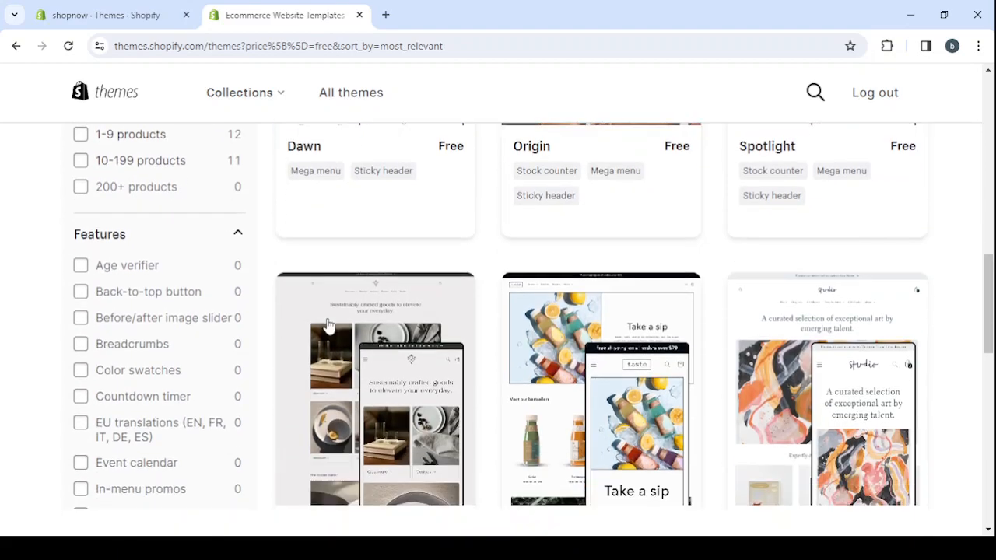
scroll(327, 325, down, 4)
scroll(328, 325, down, 3)
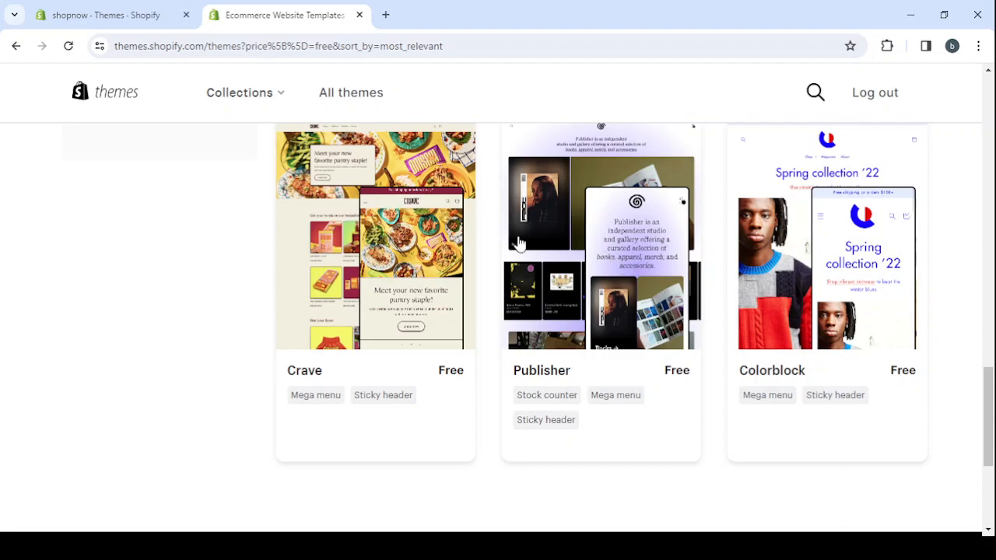
scroll(519, 245, up, 5)
scroll(519, 245, down, 1)
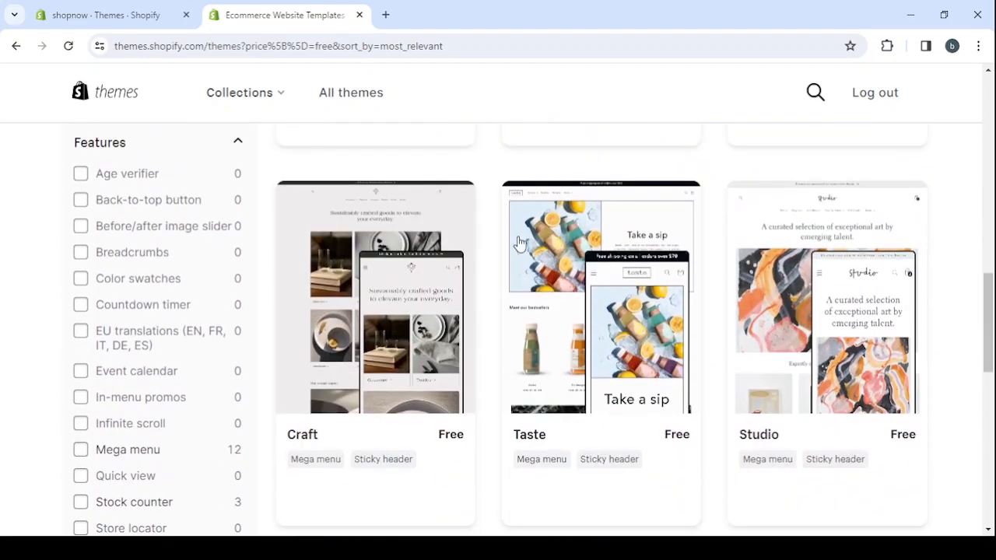
click(345, 303)
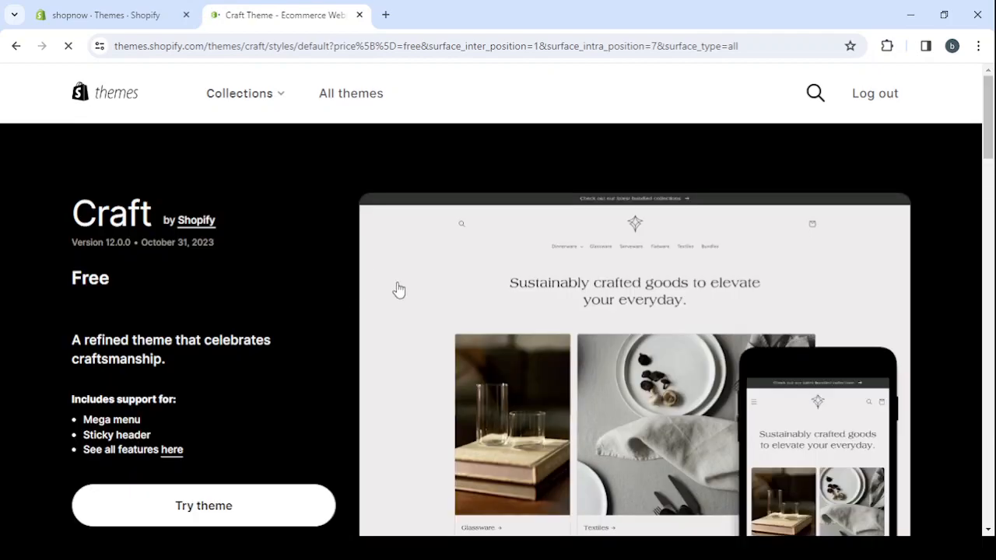
Open the Craft theme's demo store and look through its home page sections from header to magazine
scroll(282, 329, down, 2)
click(209, 396)
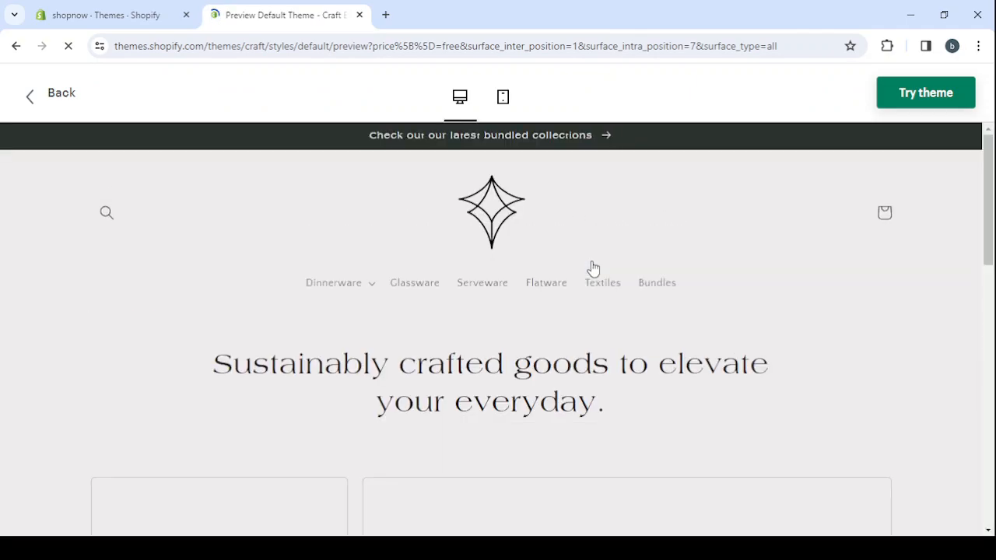
scroll(593, 267, down, 8)
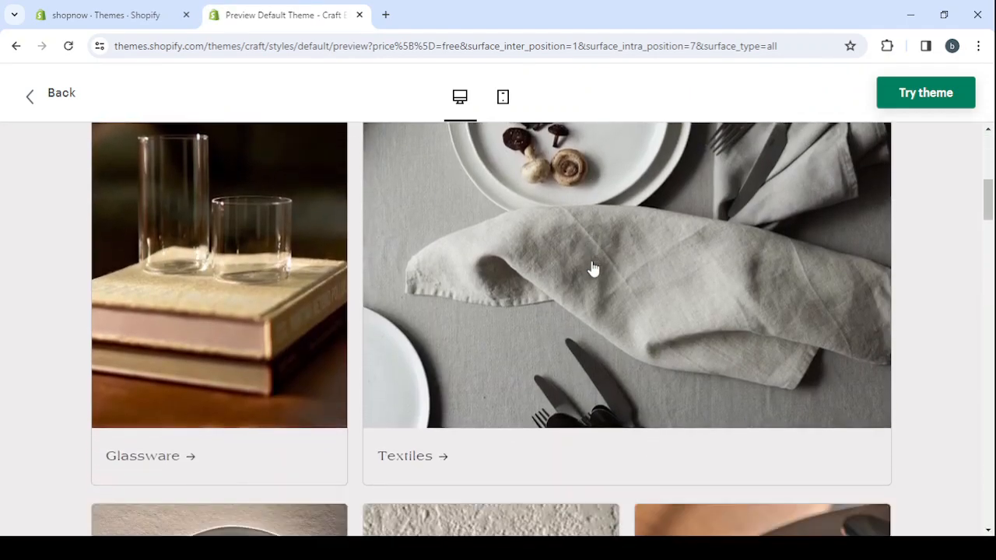
scroll(592, 268, down, 10)
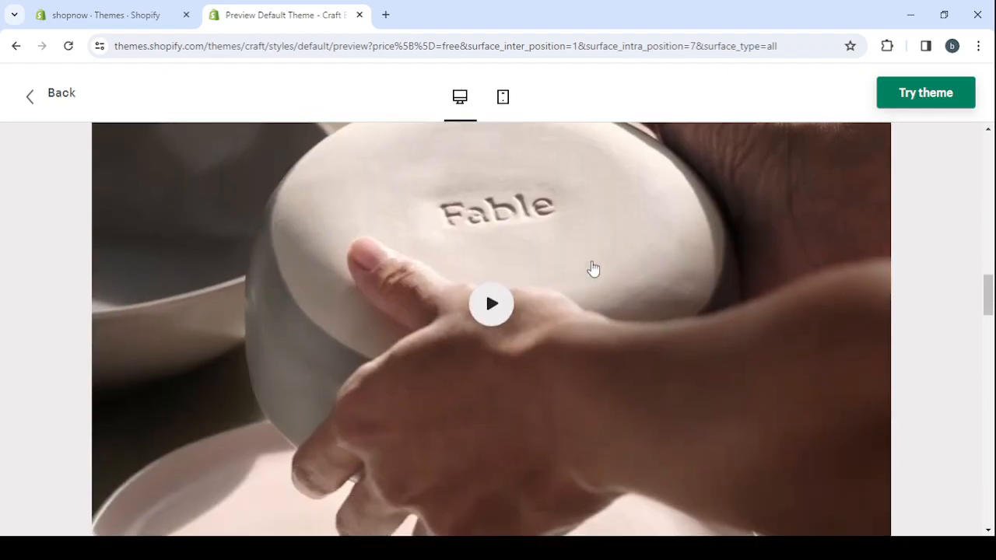
scroll(592, 268, down, 4)
scroll(593, 269, down, 6)
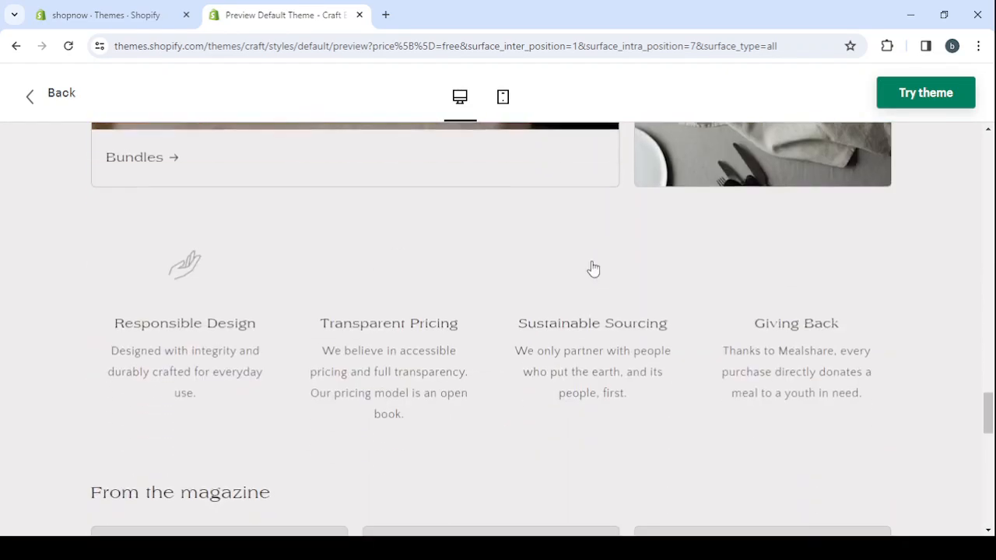
scroll(593, 268, up, 10)
scroll(593, 268, up, 5)
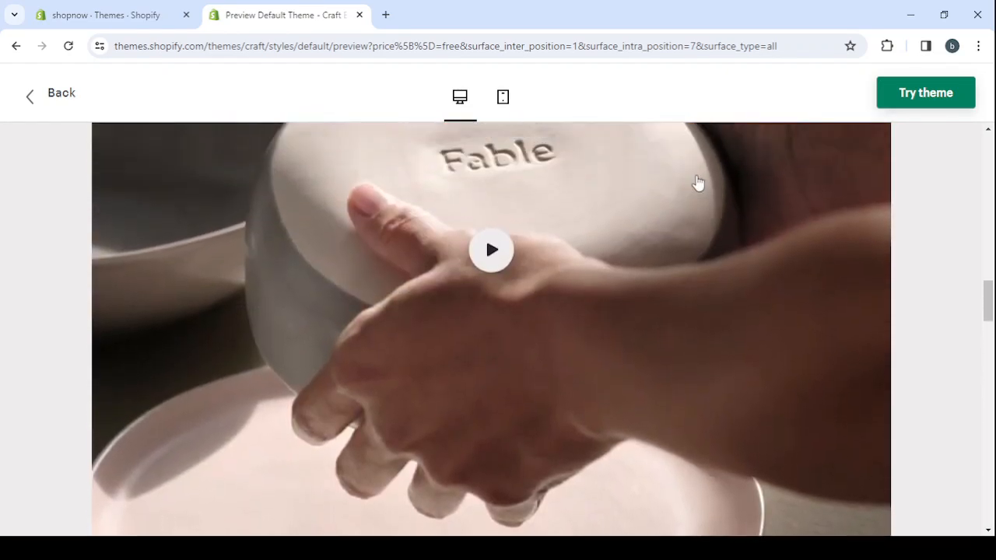
Add the Craft theme to the store and publish the newly added copy as the current theme
click(936, 101)
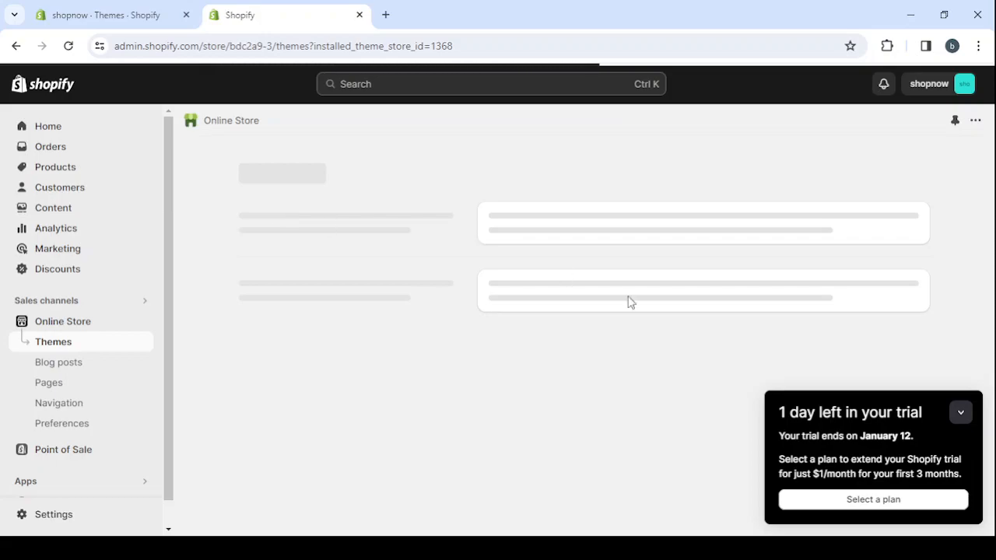
click(961, 413)
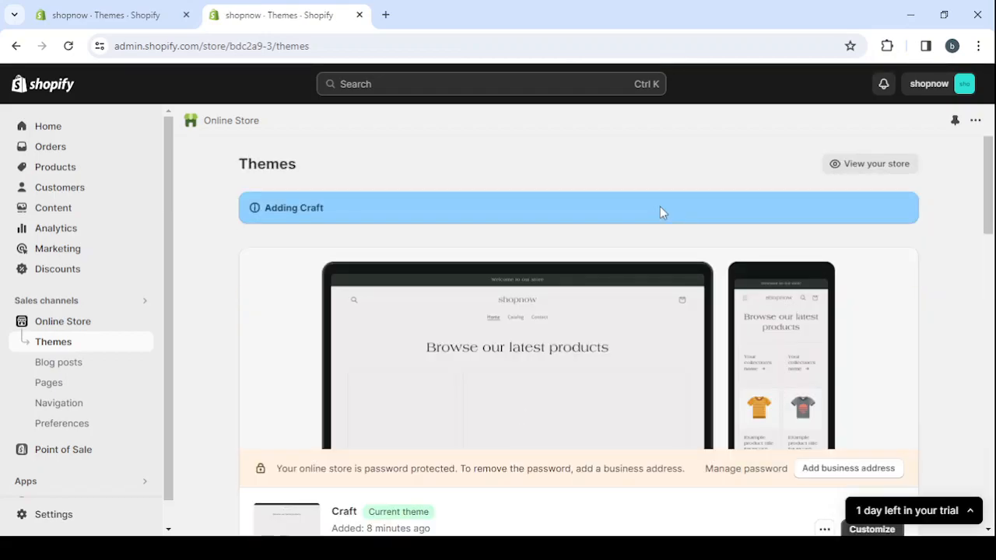
scroll(459, 271, down, 5)
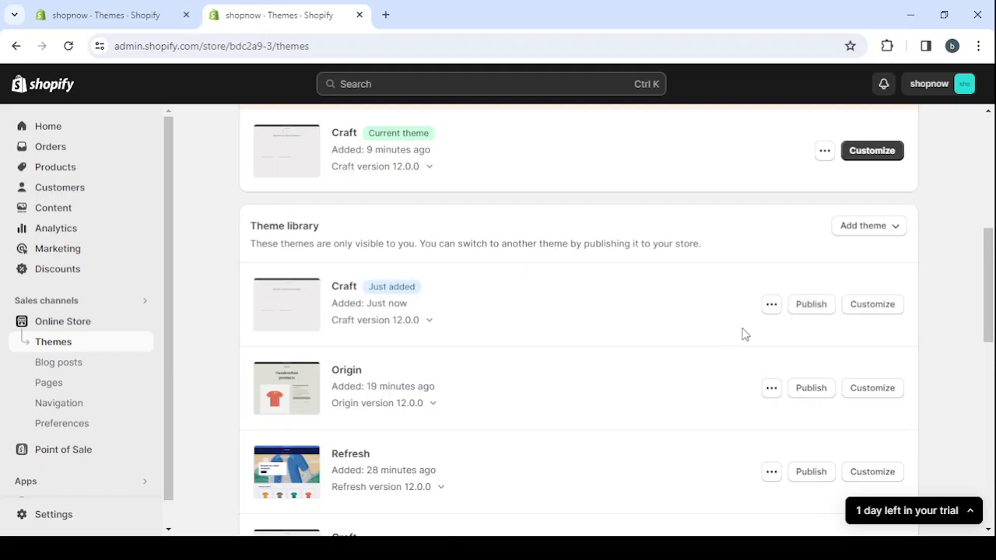
click(806, 304)
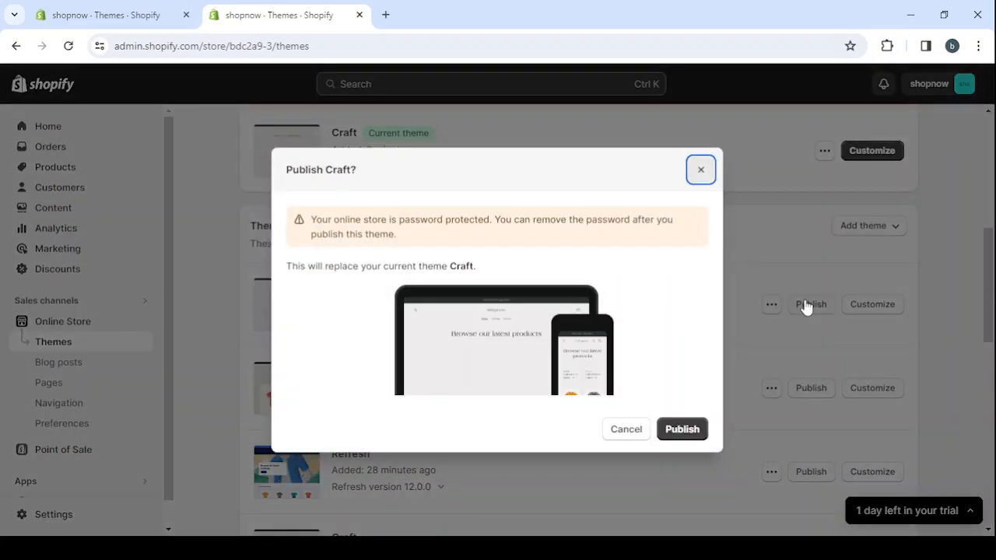
click(682, 430)
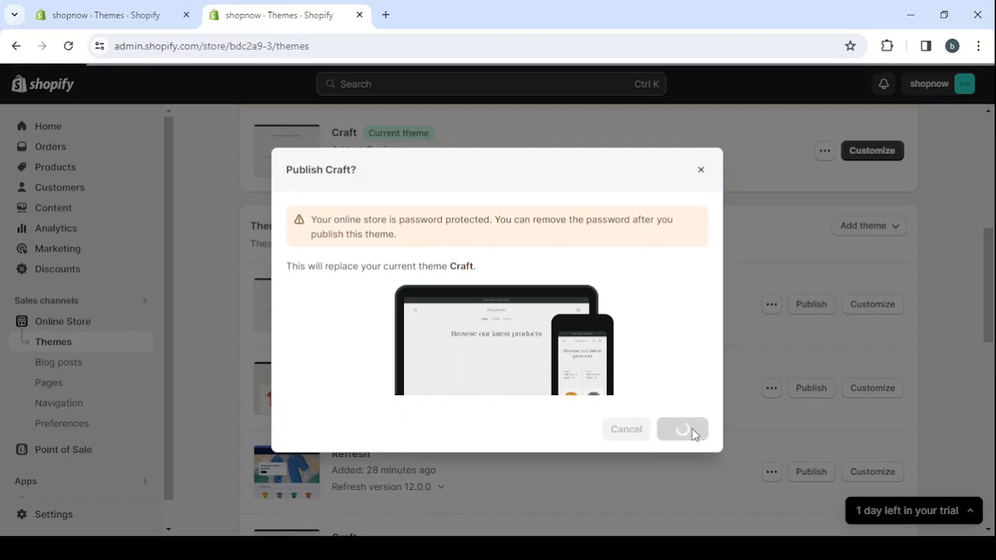
Open the published Craft theme in the theme editor for customization
scroll(634, 295, up, 1)
scroll(635, 296, up, 2)
scroll(634, 296, down, 1)
scroll(635, 296, up, 2)
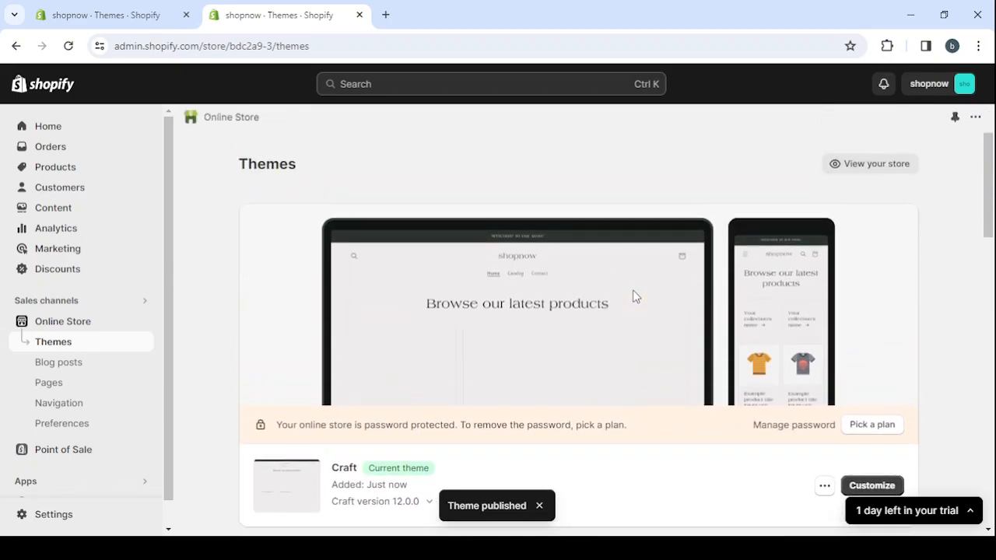
scroll(635, 296, down, 1)
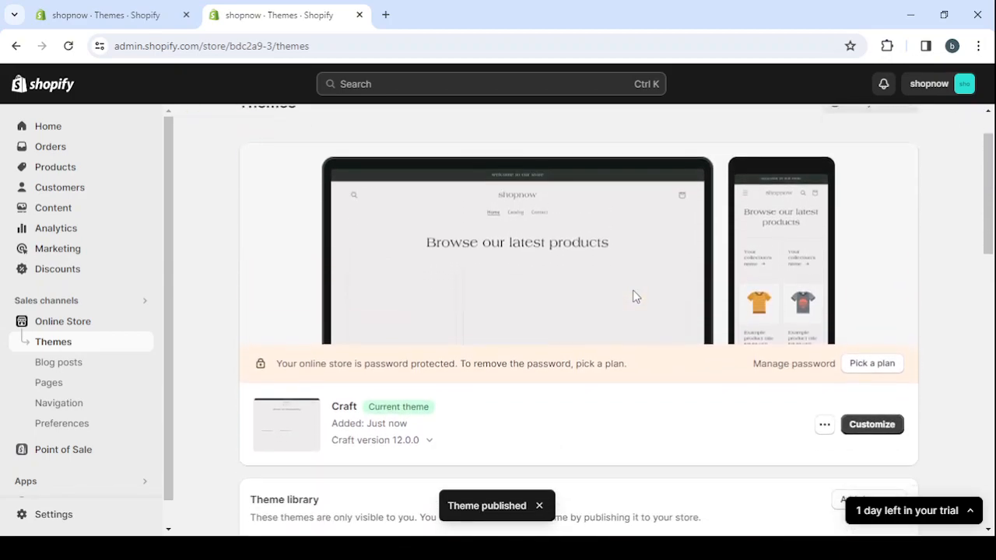
click(876, 433)
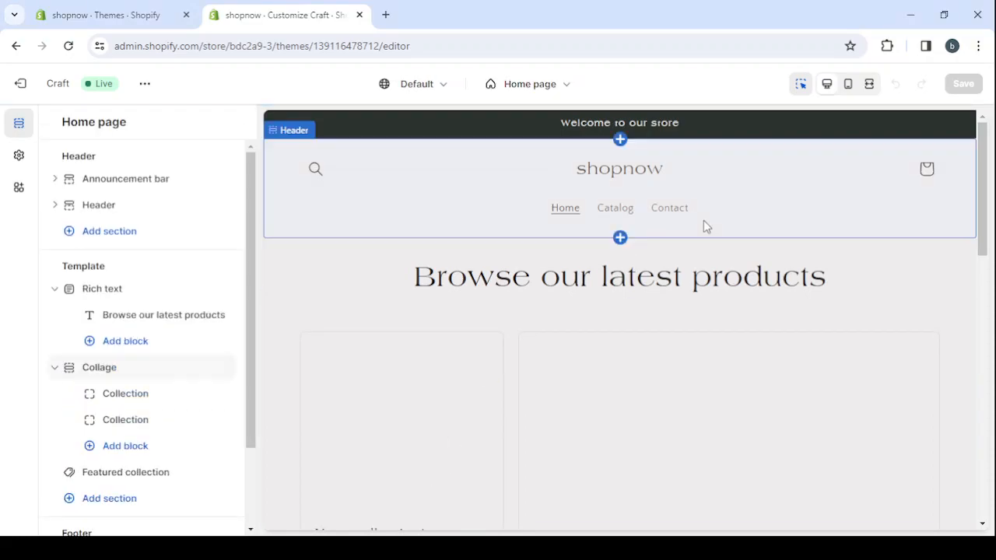
Look over the home page preview and open the settings of the Announcement bar section
scroll(542, 307, down, 3)
scroll(542, 307, up, 3)
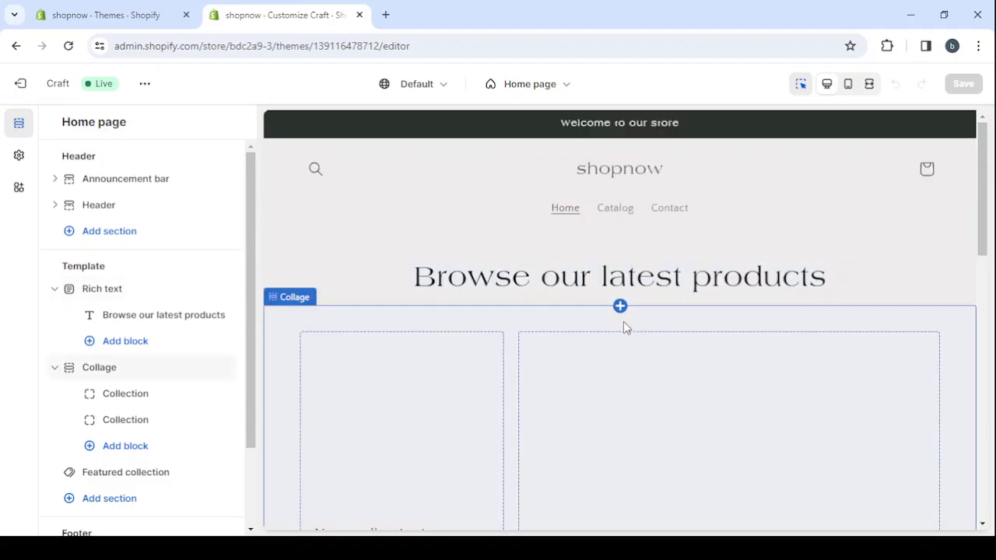
scroll(623, 321, down, 5)
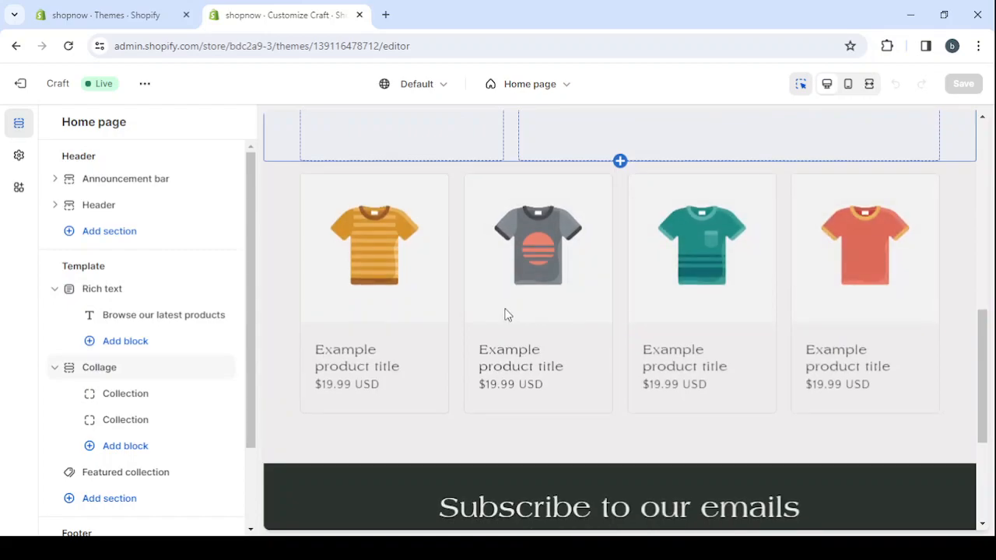
scroll(505, 309, up, 7)
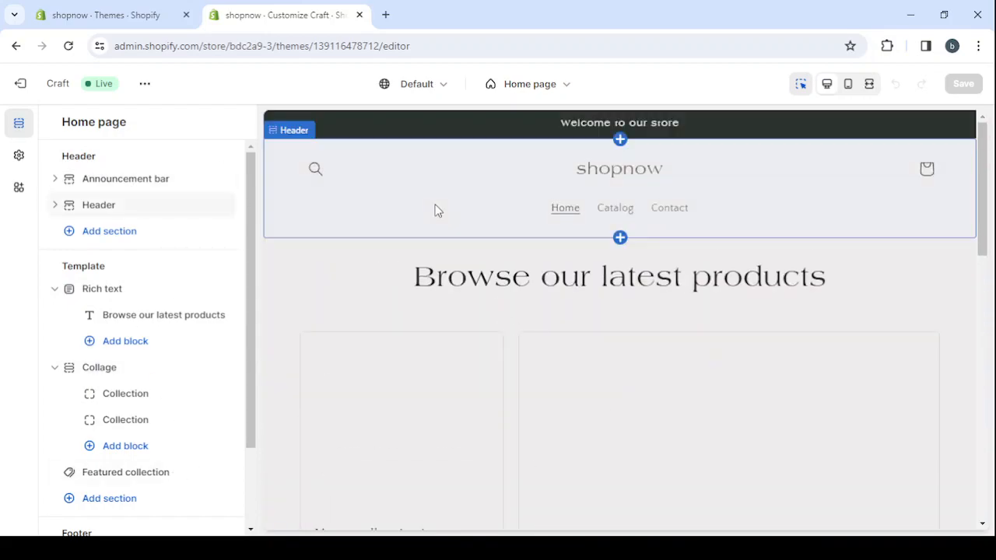
click(549, 137)
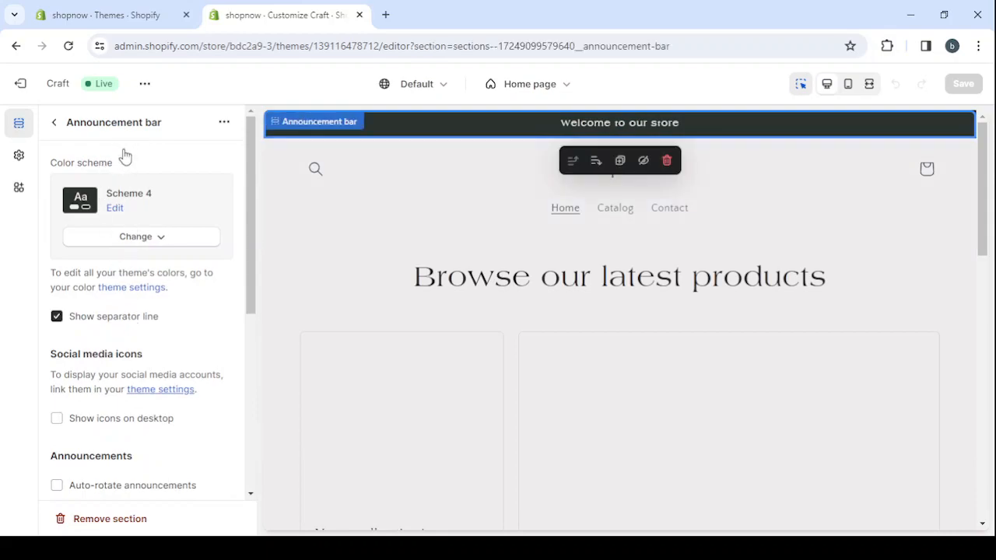
Try Scheme 3 as the announcement bar's color scheme and switch it back to Scheme 4
click(148, 237)
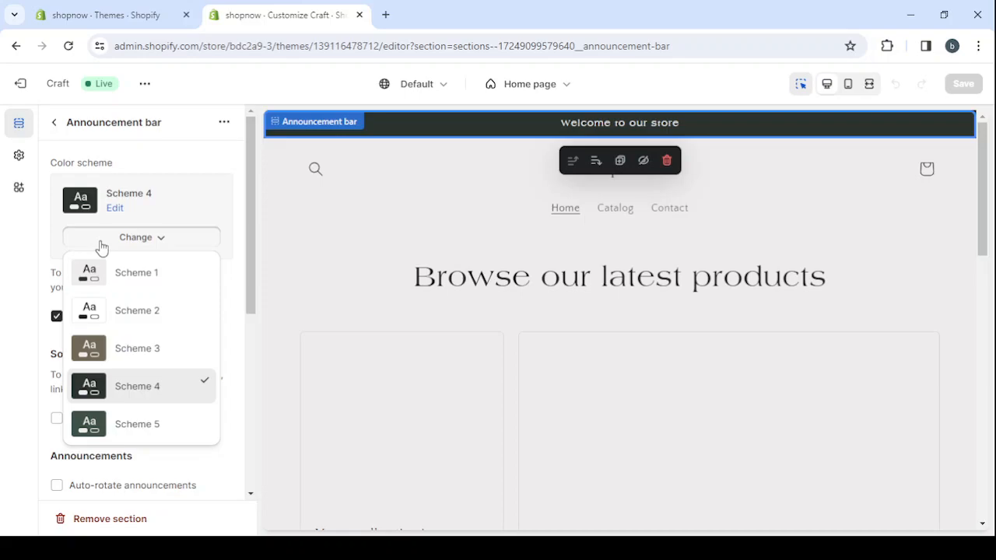
click(121, 350)
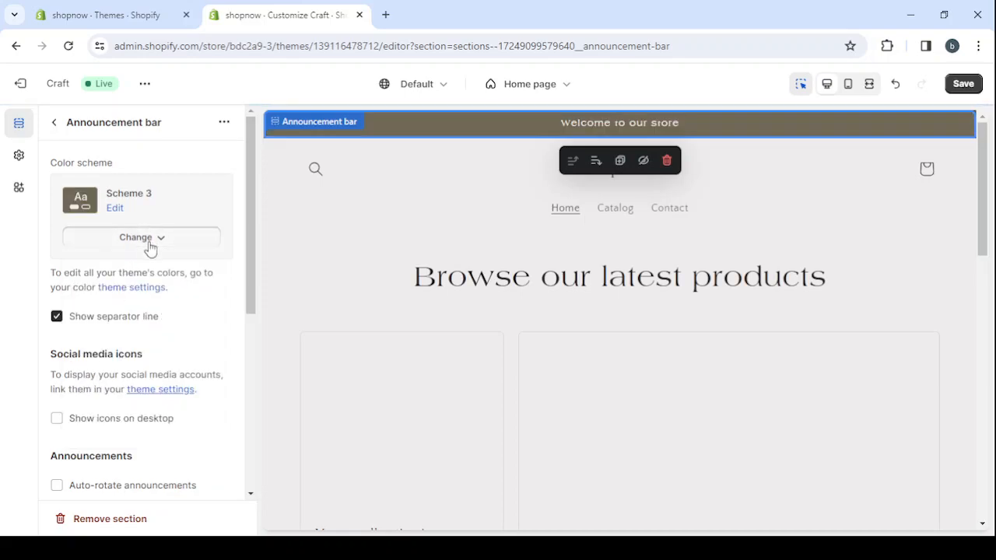
click(148, 240)
click(153, 399)
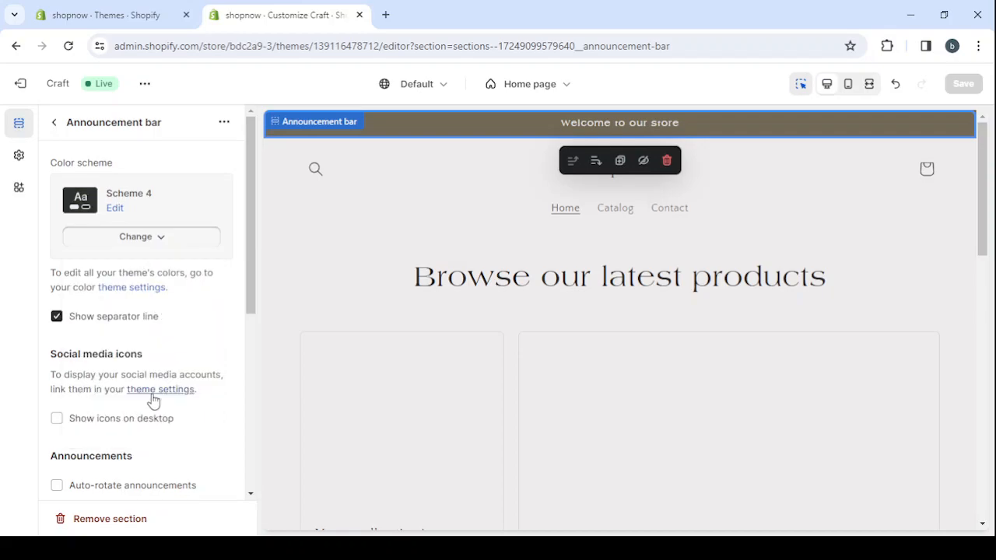
Enable auto-rotating announcements with a change every 4 seconds and return to the home page section list
scroll(180, 351, down, 3)
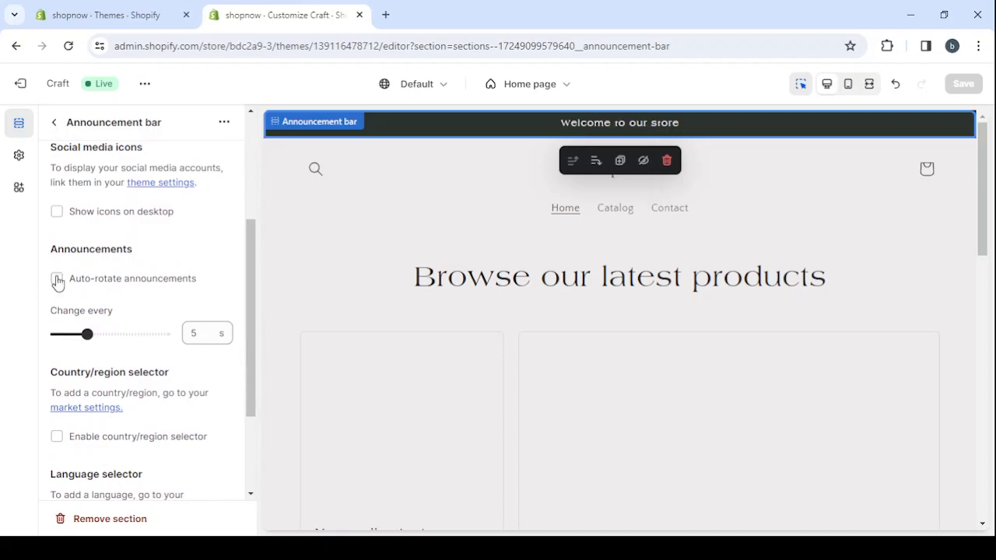
click(57, 279)
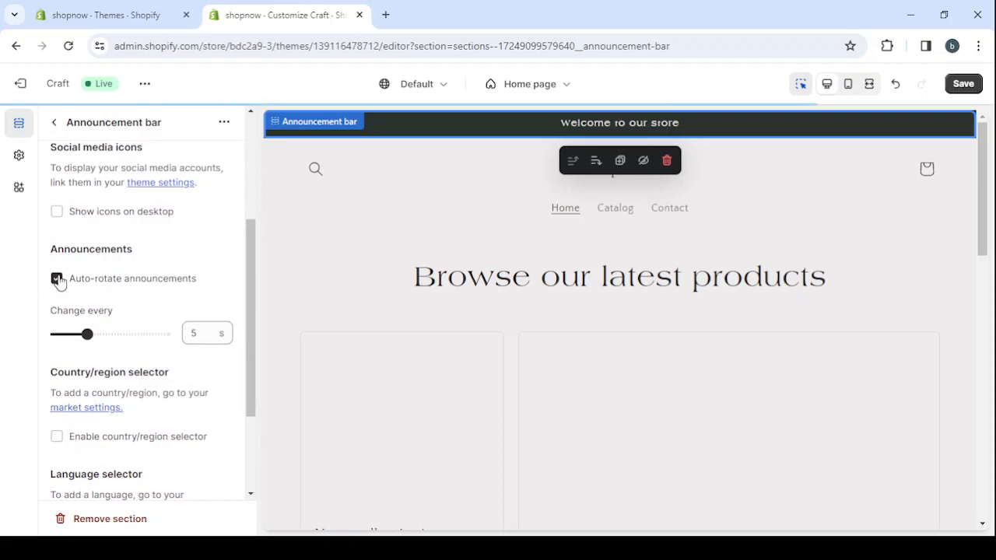
click(202, 334)
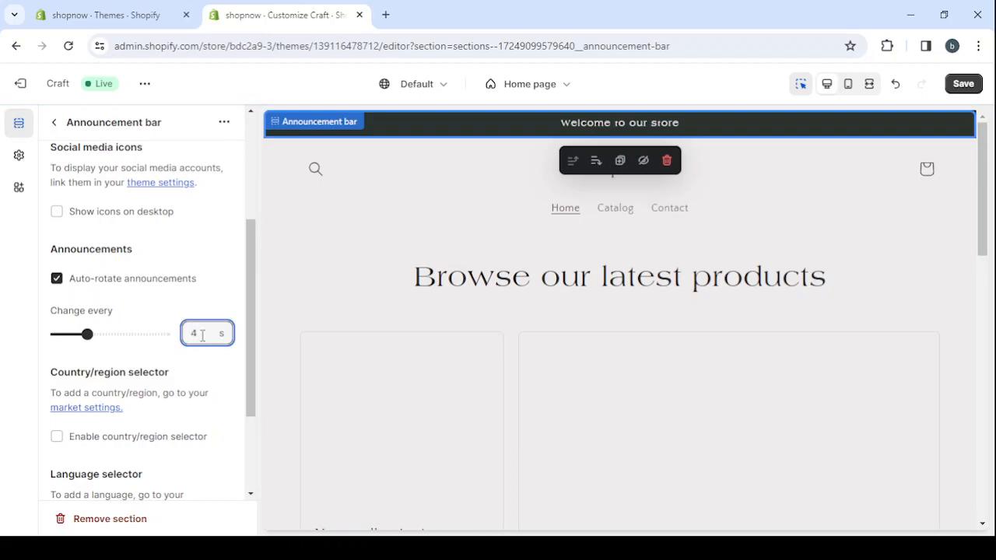
click(56, 125)
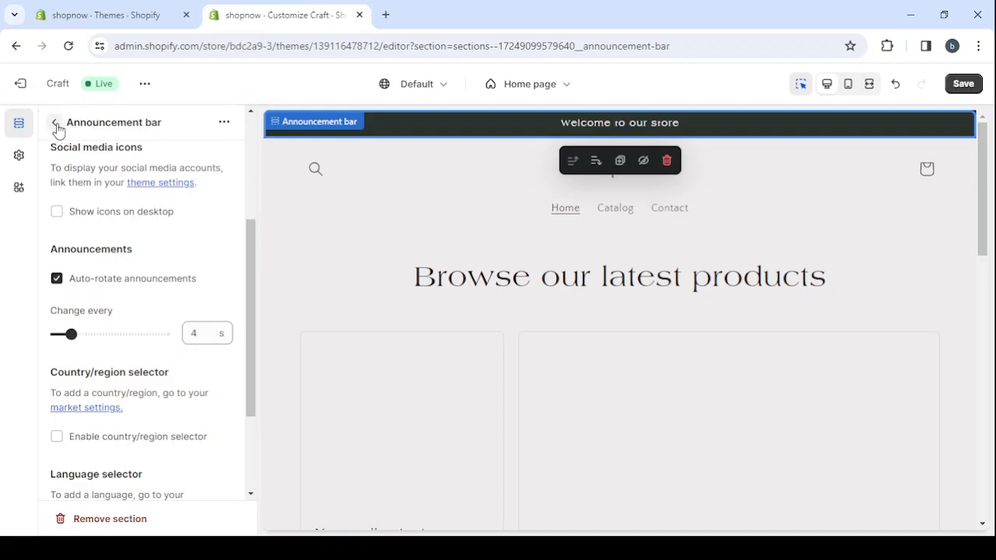
click(56, 124)
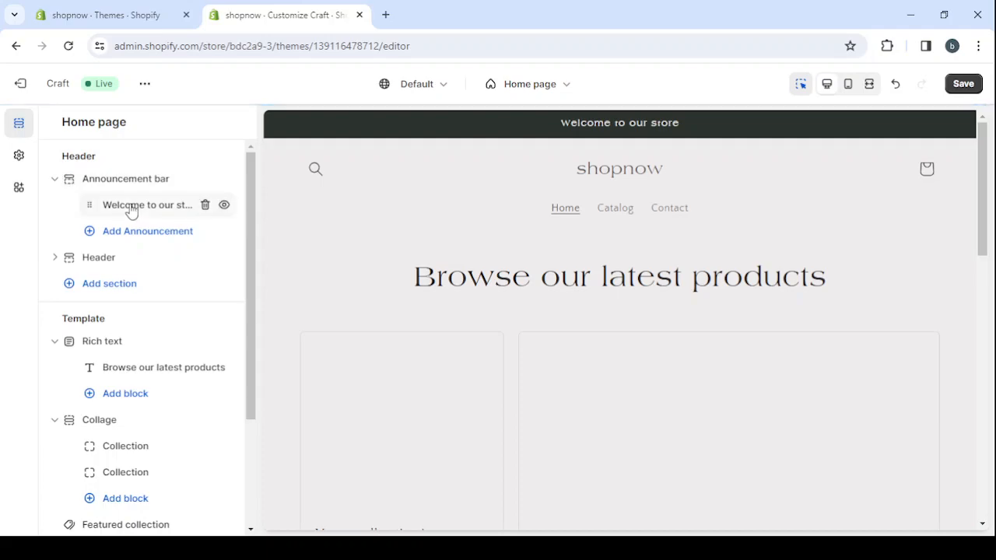
Replace the "Welcome to our store" announcement text with "50% Off Today Only" and return to the section list
click(131, 207)
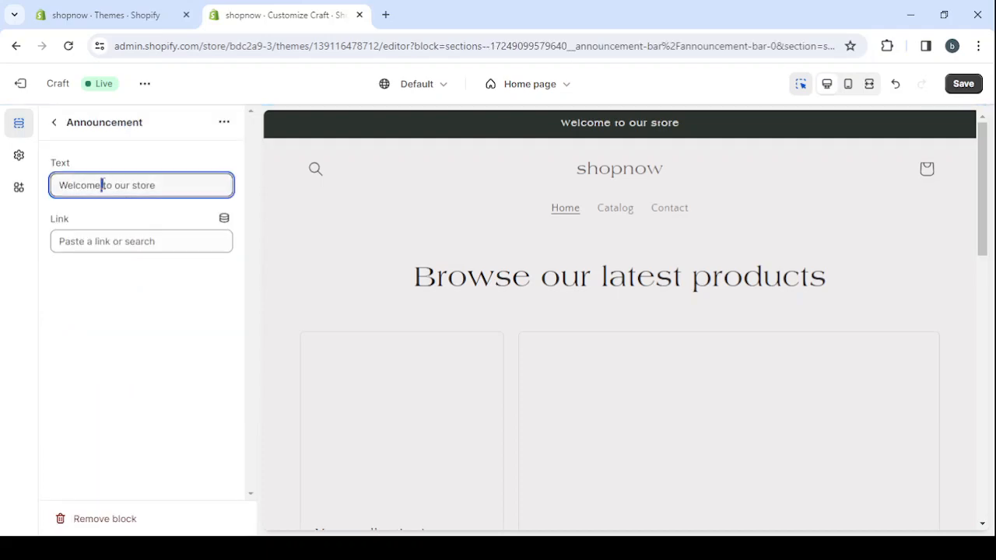
triple_click(104, 185)
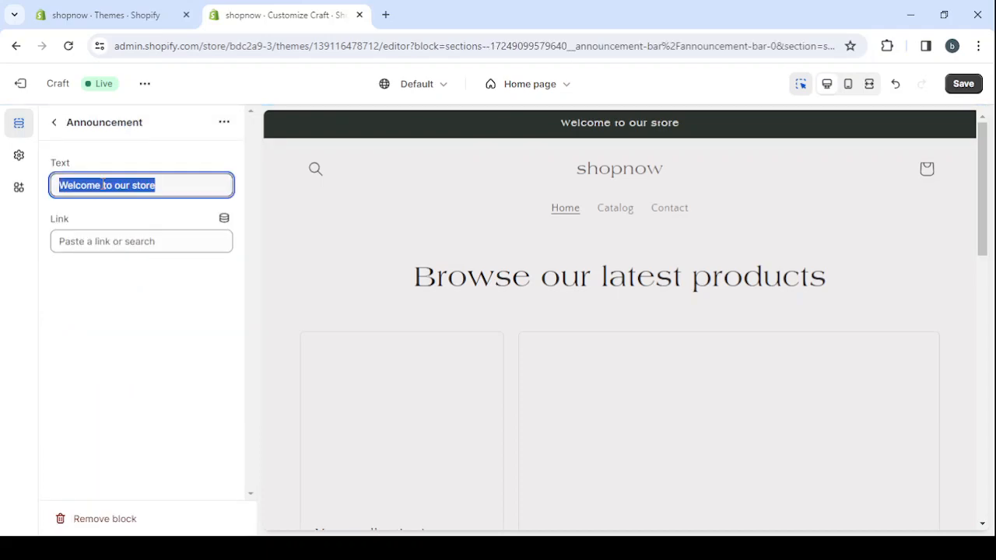
text(50)
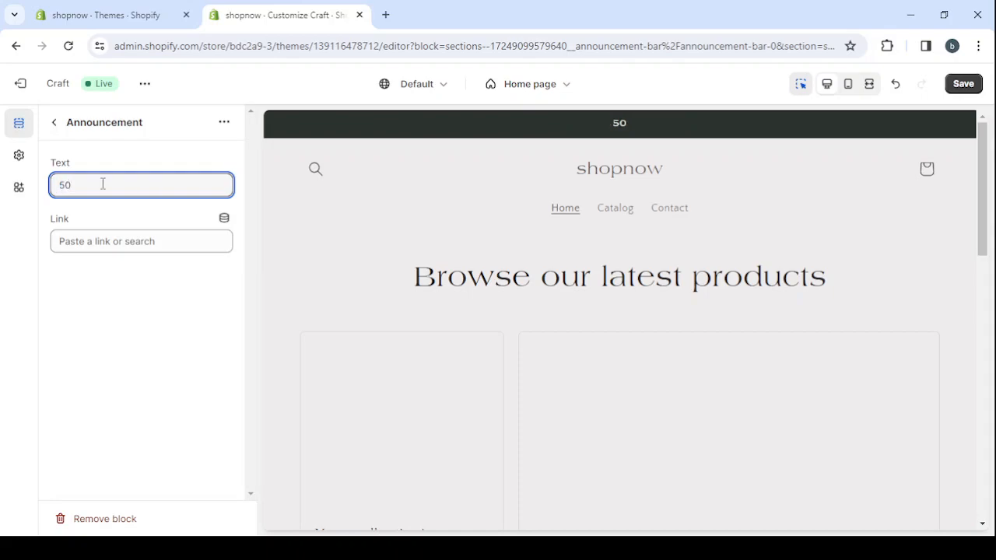
text(% Off )
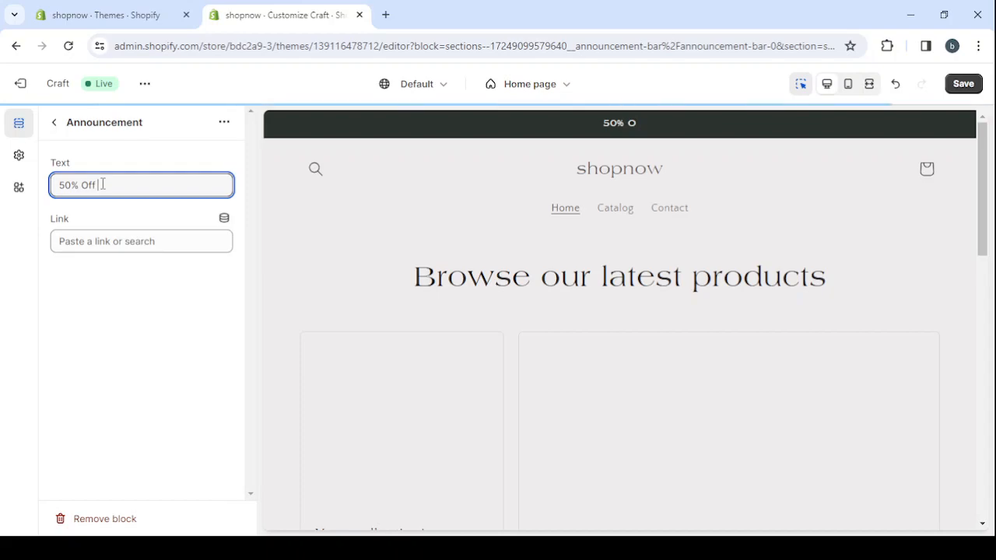
text(Today Only)
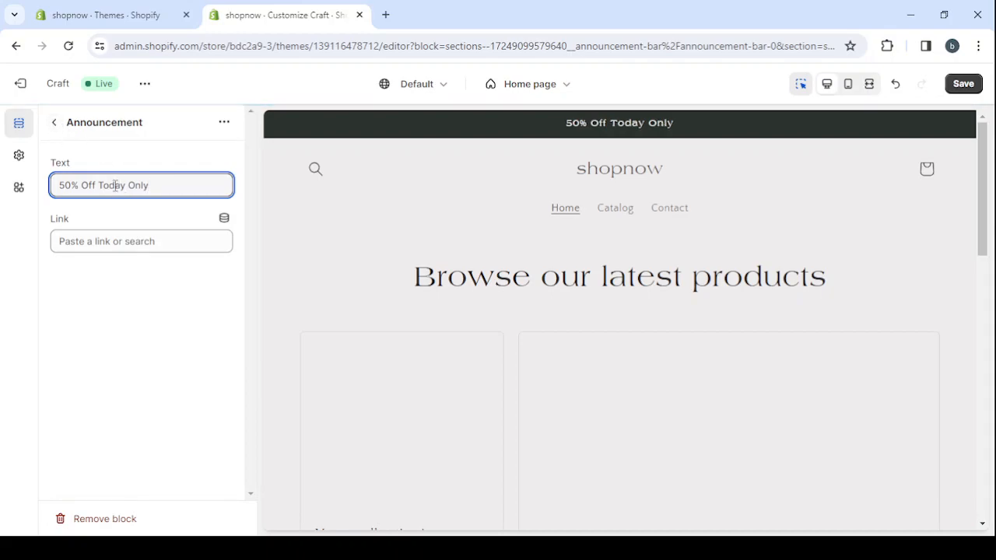
click(53, 124)
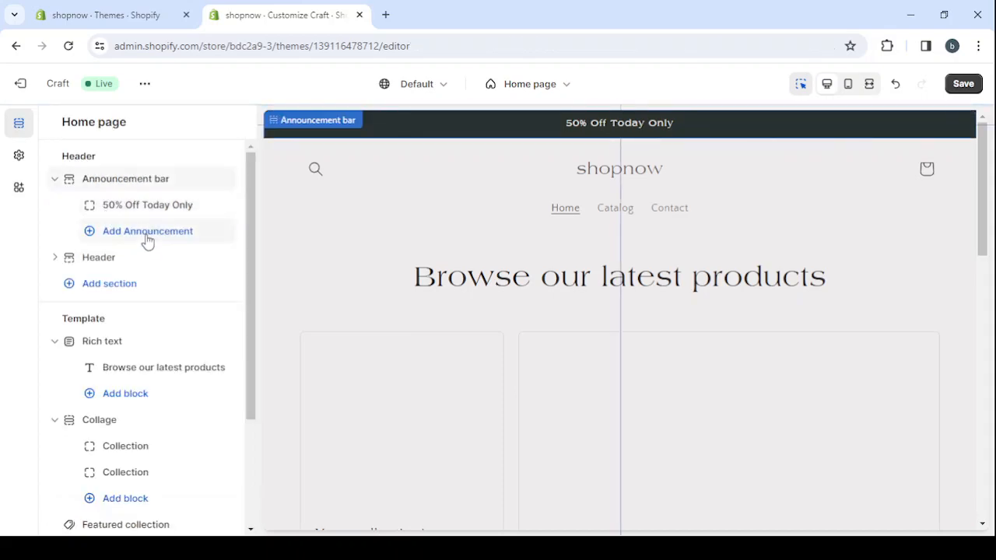
Add a second announcement to the announcement bar and replace its default text with "Free SHIPPING wORLDWIDE"
click(147, 231)
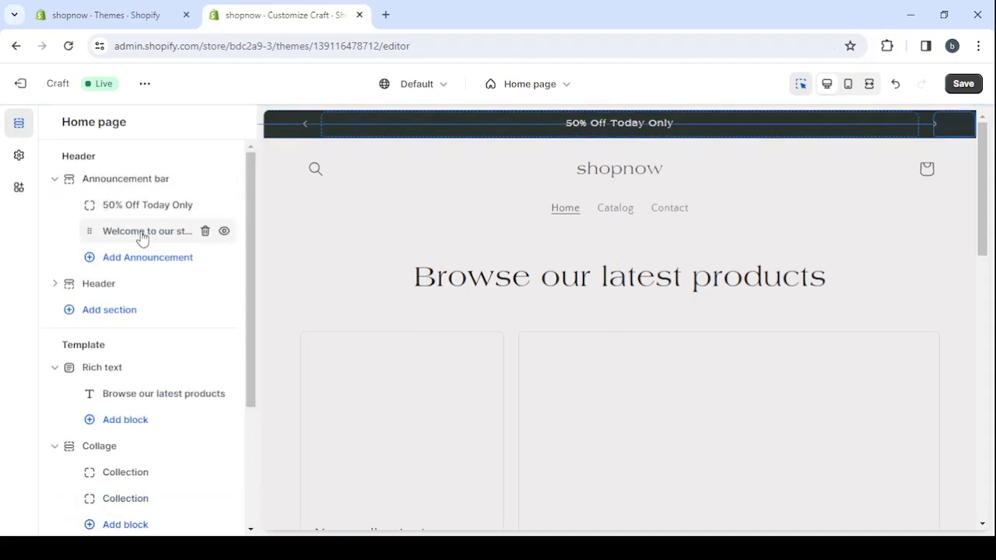
click(142, 234)
triple_click(119, 185)
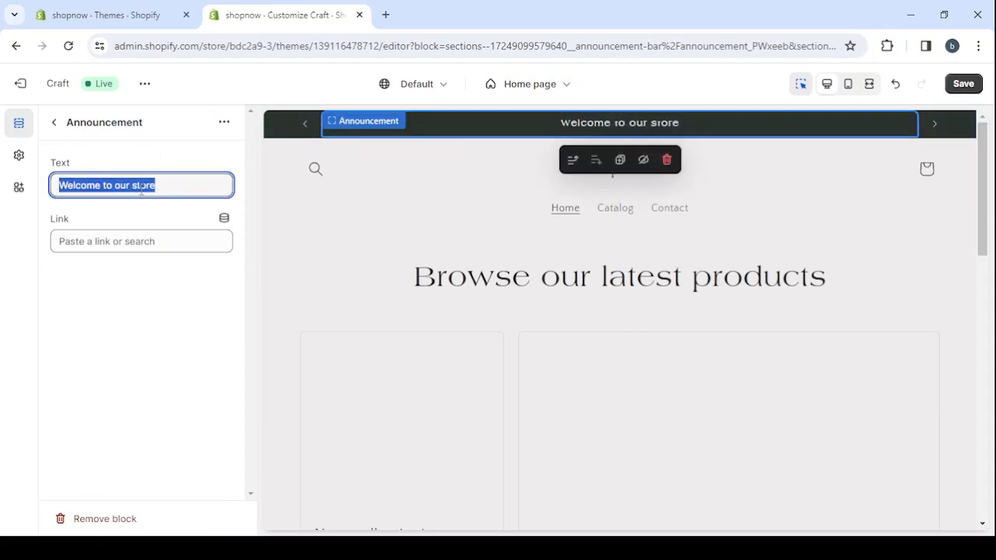
key(BackSpace)
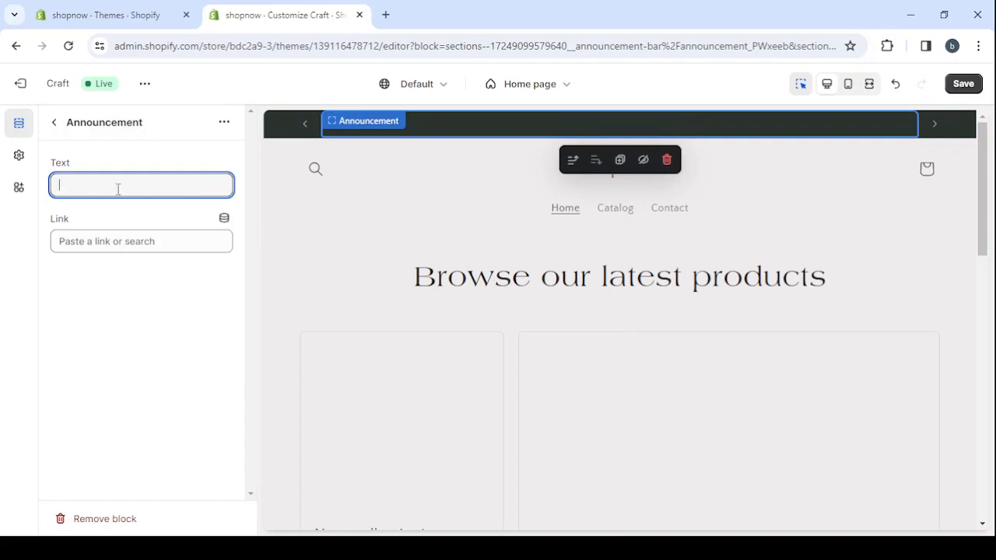
text(Free)
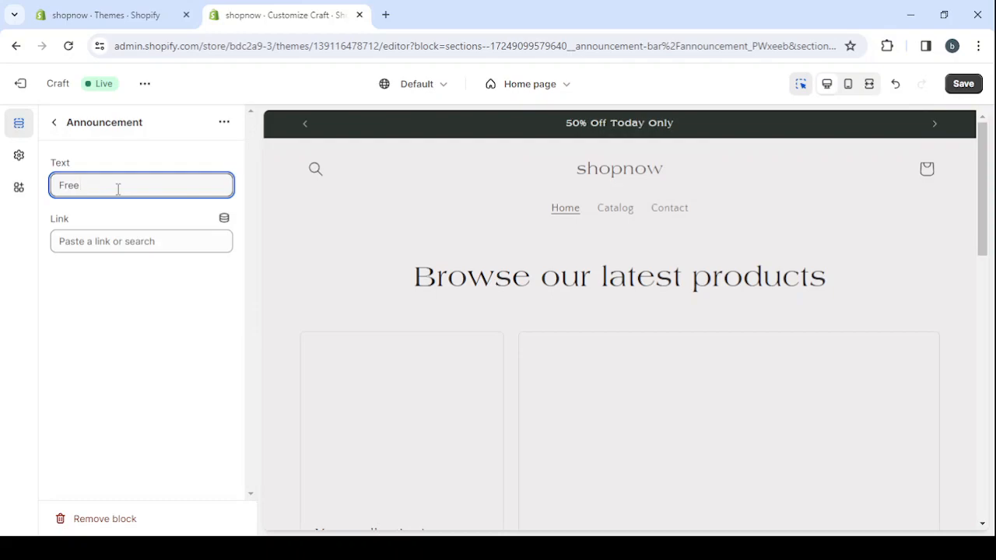
text( SHIPPI)
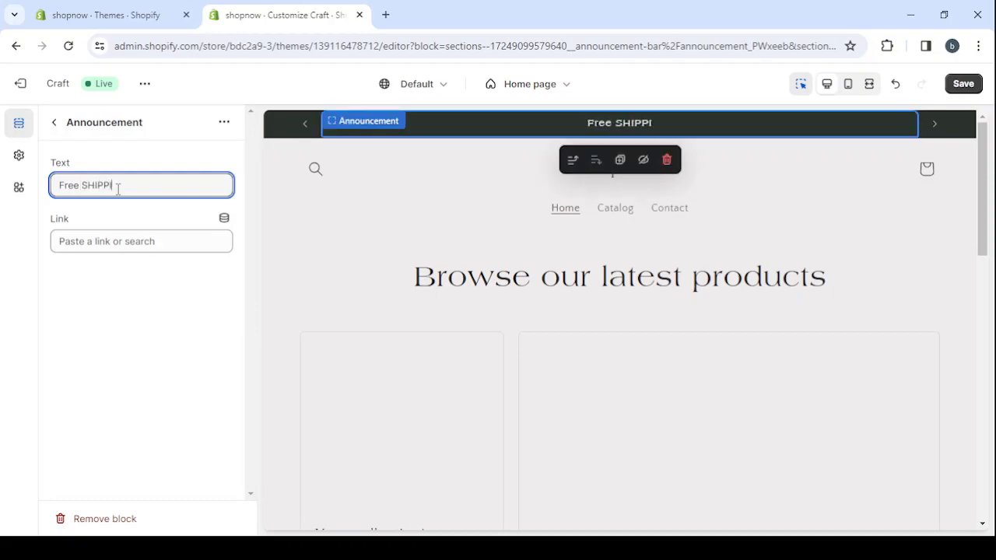
text(NG wORLDWIDE)
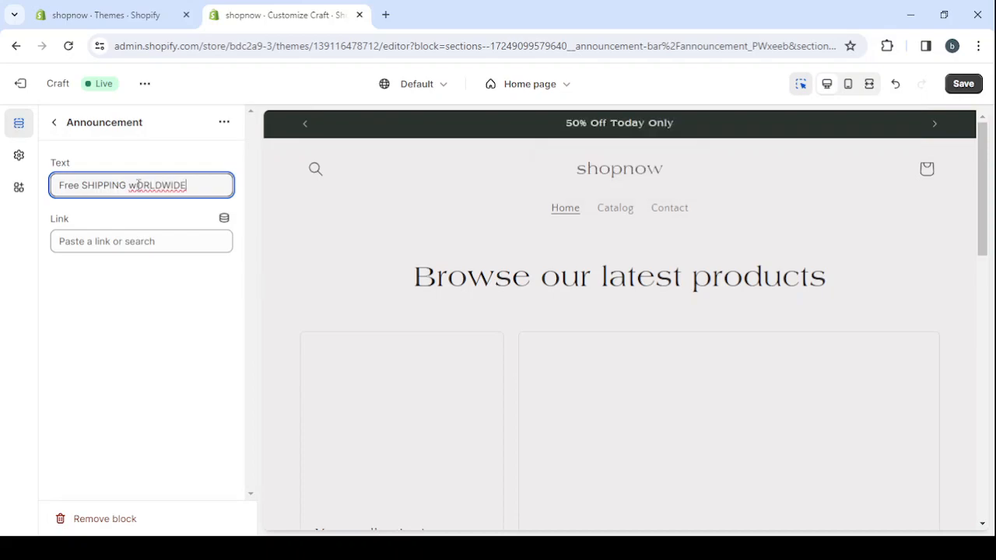
Correct the capitalization of the second announcement's text to "Free Shipping Worldwide" and return to the home page section list
drag(189, 187, 129, 181)
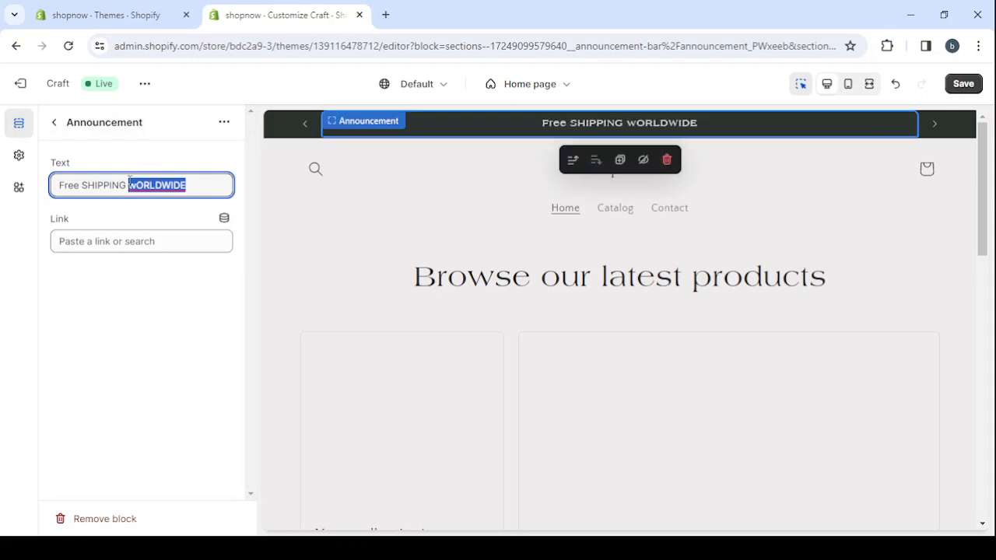
key(BackSpace)
key(BackSpace)
key(BackSpace)
key(BackSpace)
key(BackSpace)
key(BackSpace)
key(BackSpace)
key(BackSpace)
key(BackSpace)
key(BackSpace)
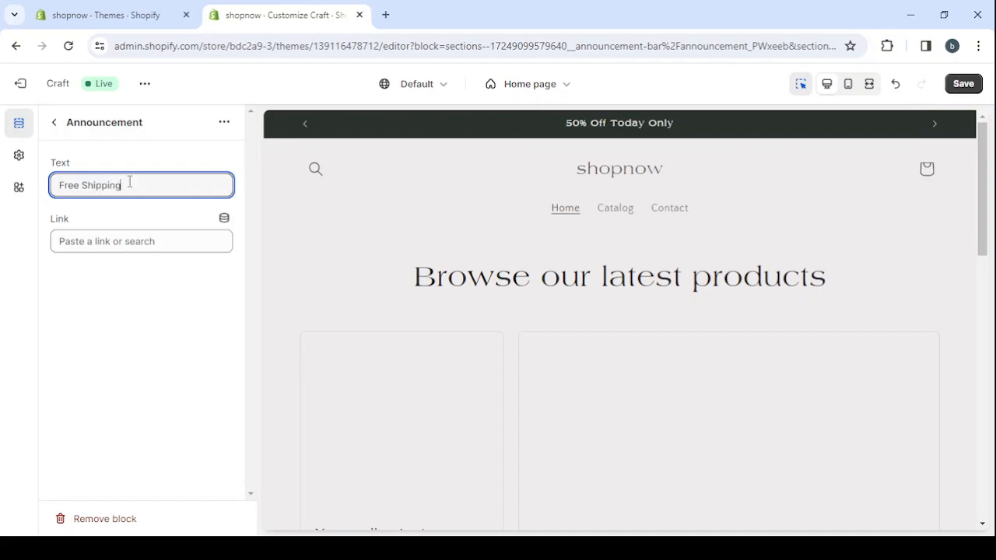
text(Shipping Worod)
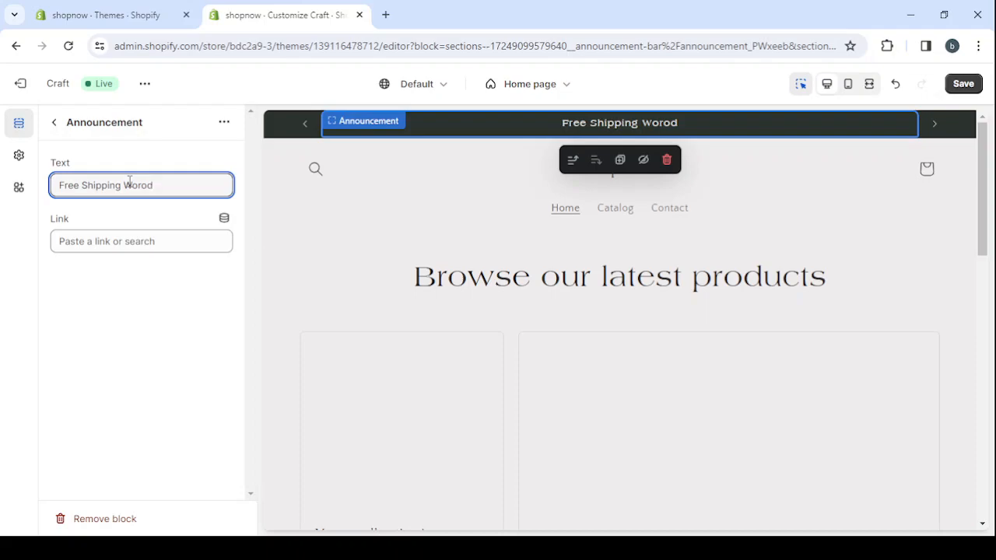
key(BackSpace)
key(BackSpace)
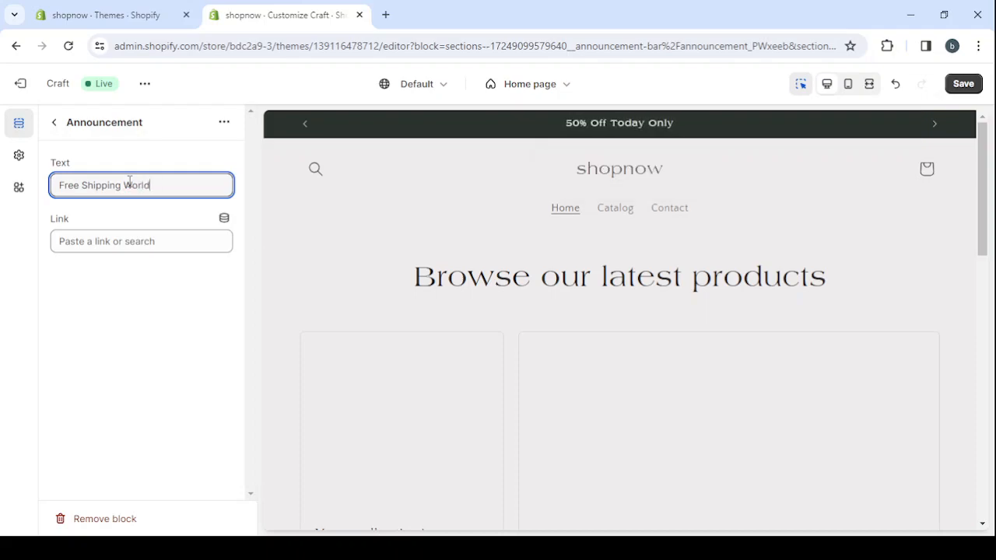
click(55, 124)
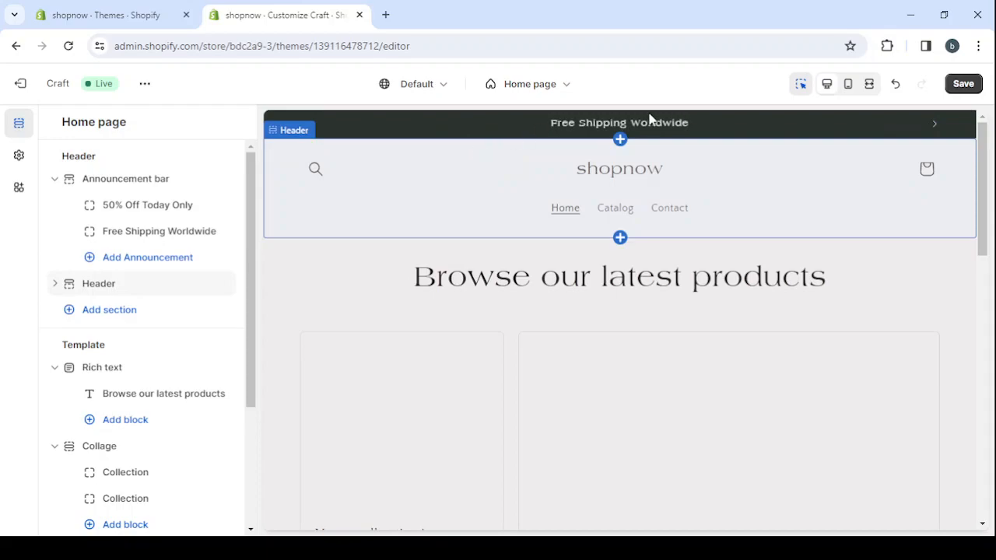
Set the Header section's desktop logo position to Middle left
click(479, 189)
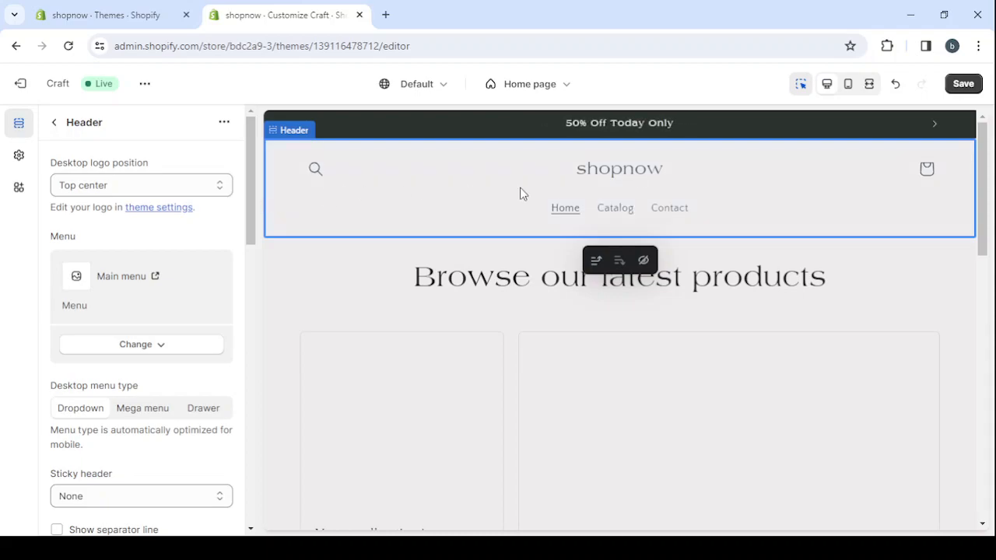
click(133, 182)
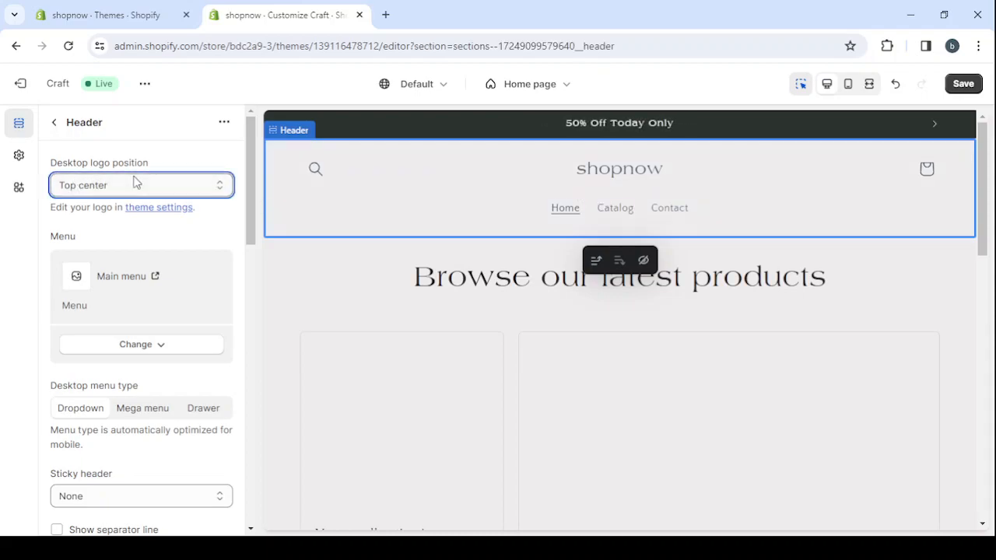
click(119, 236)
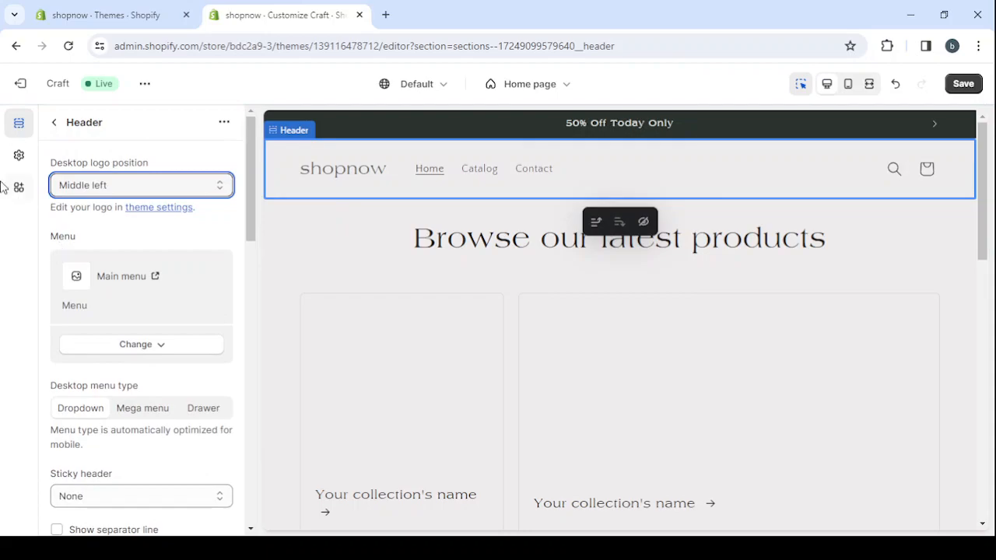
Open the Logo options in the theme settings and visit the Canva website in a separate tab, closing it again
click(18, 155)
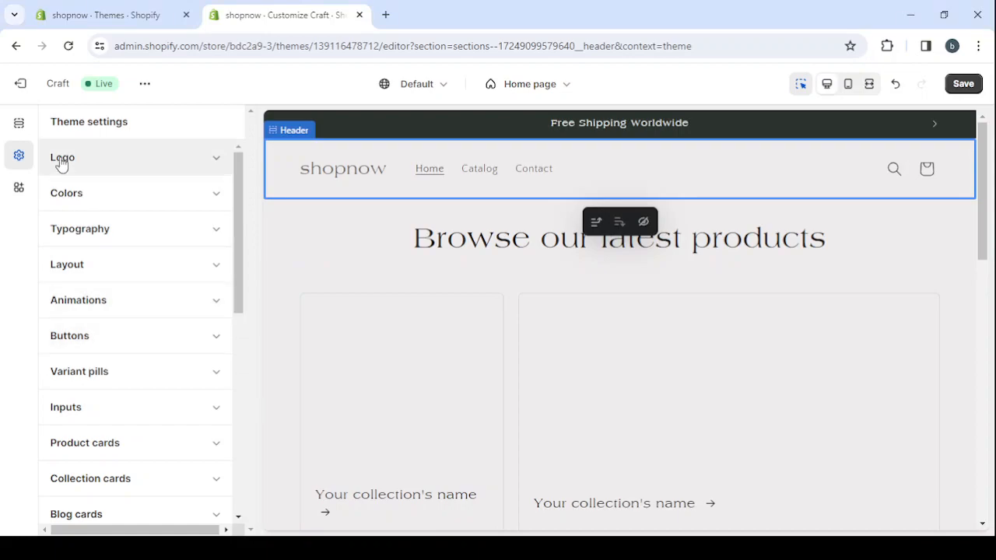
click(154, 159)
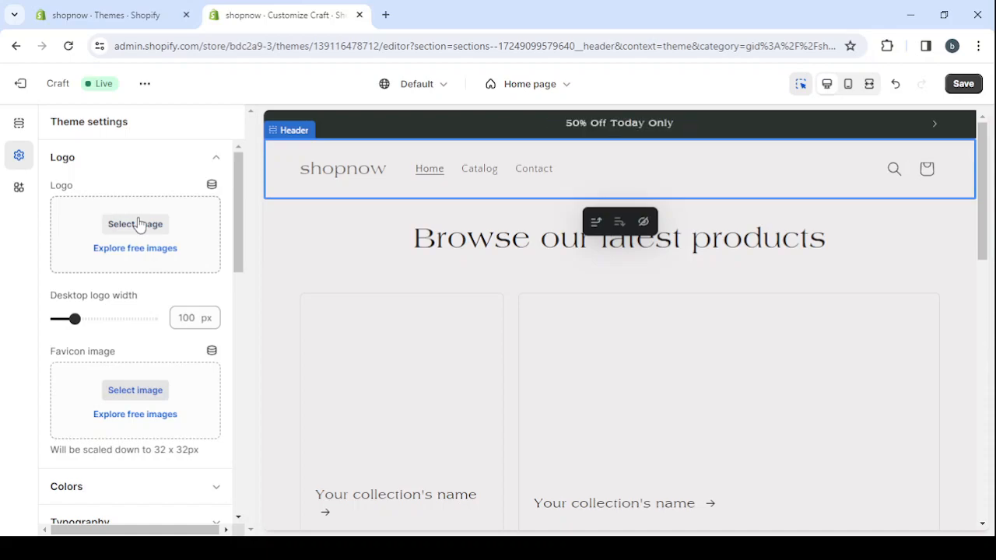
click(385, 14)
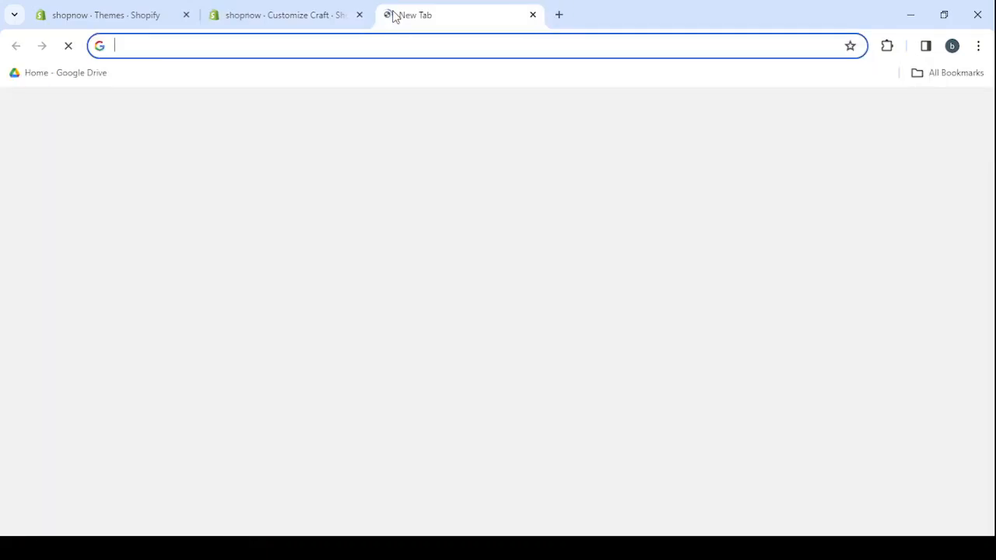
text(canva)
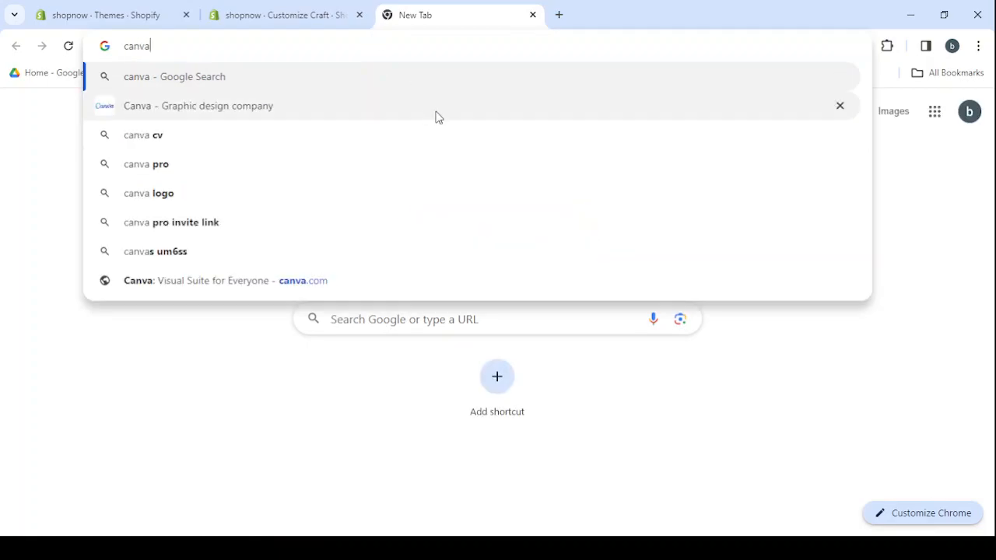
click(438, 116)
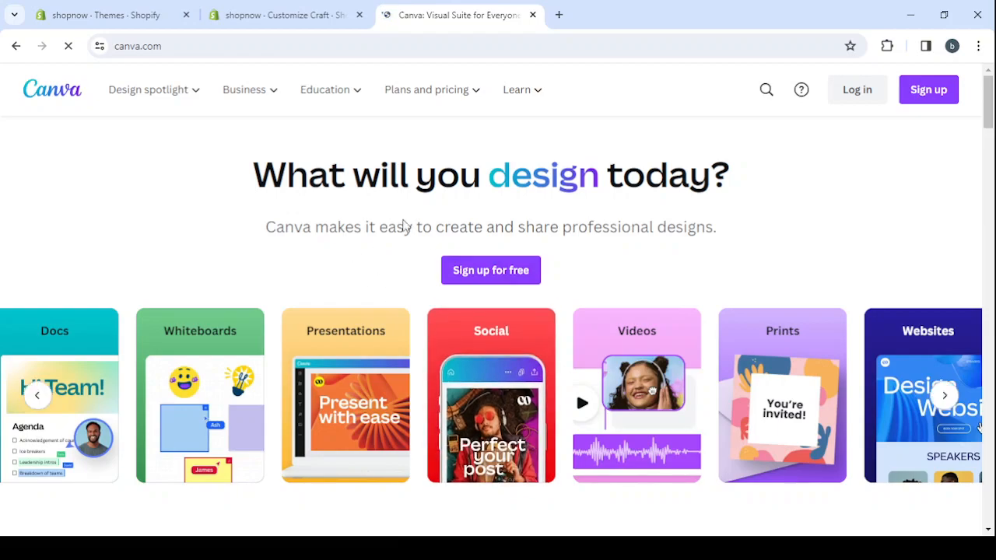
click(532, 14)
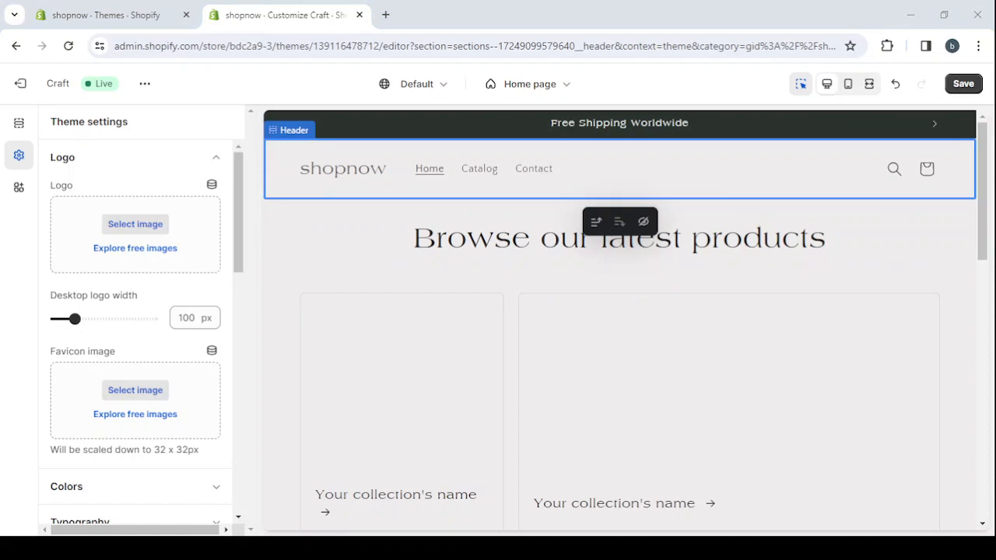
Try the Left and Right desktop content positions on the "Browse our latest products" Rich text section and set it back to Center
scroll(587, 260, down, 1)
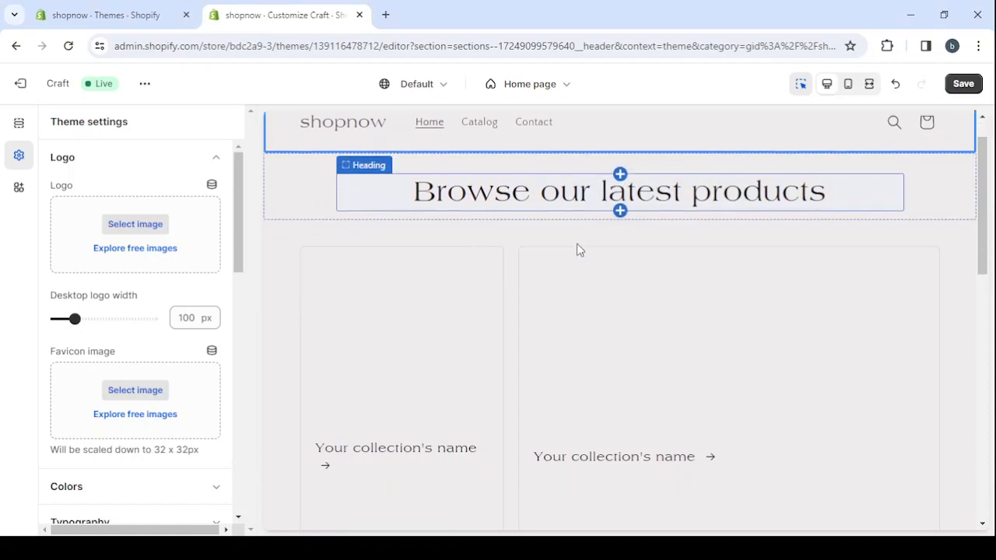
click(561, 198)
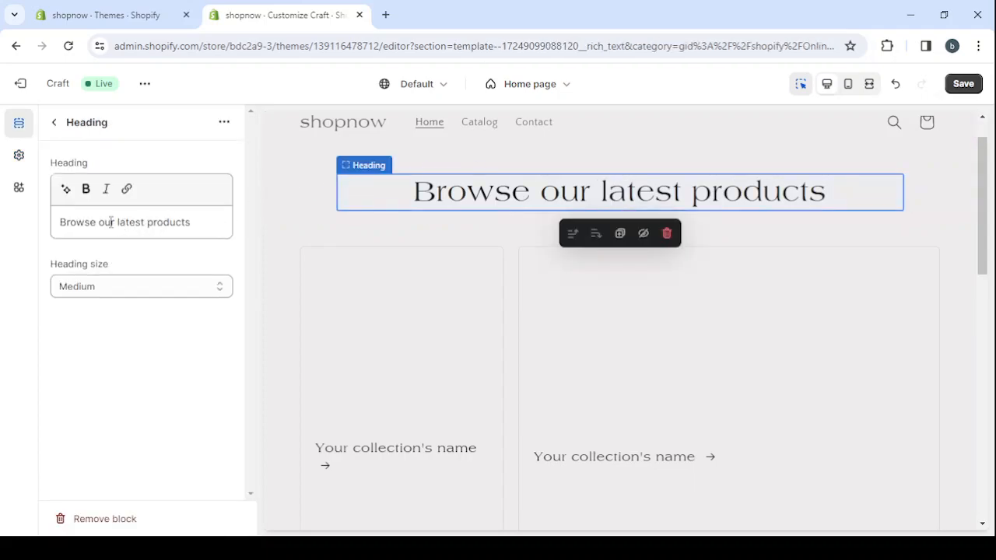
click(296, 191)
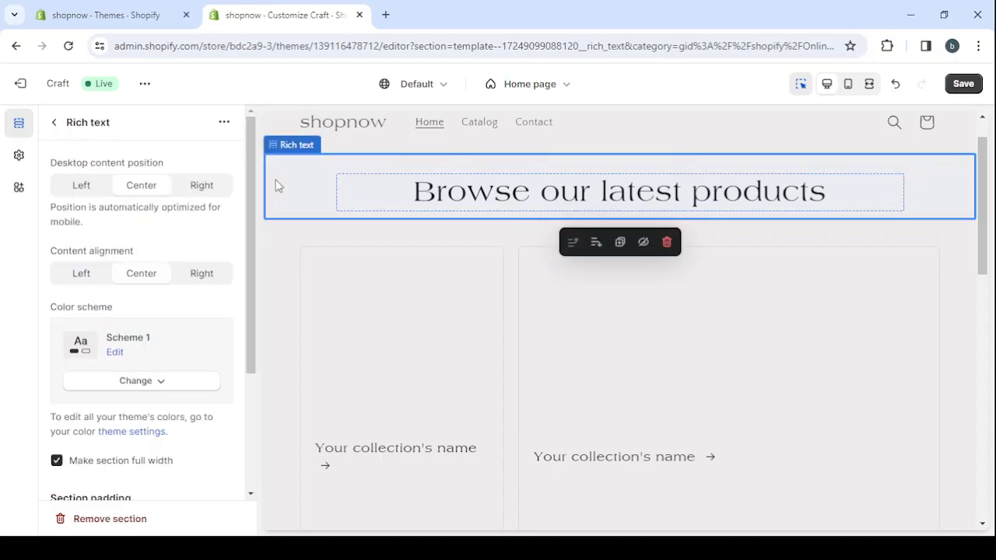
click(71, 189)
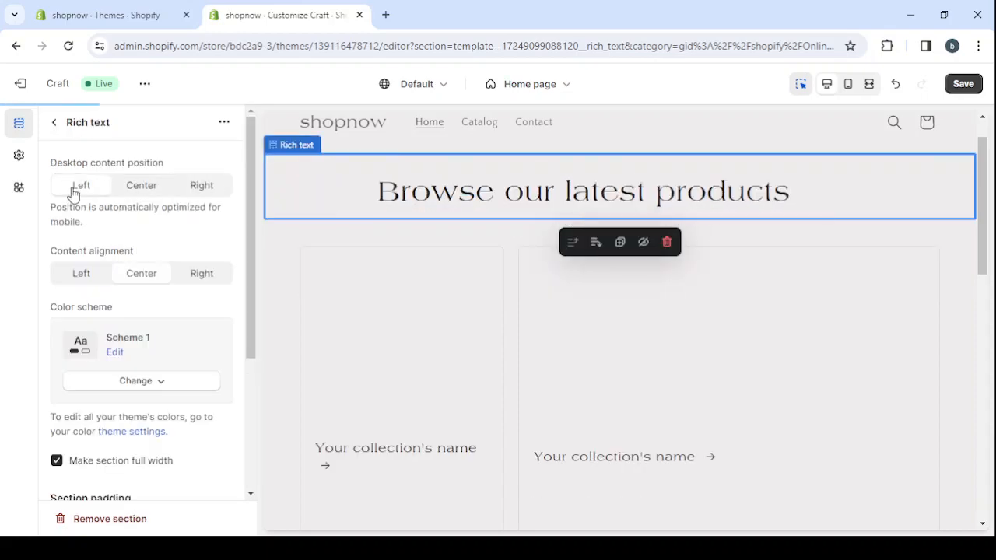
click(153, 189)
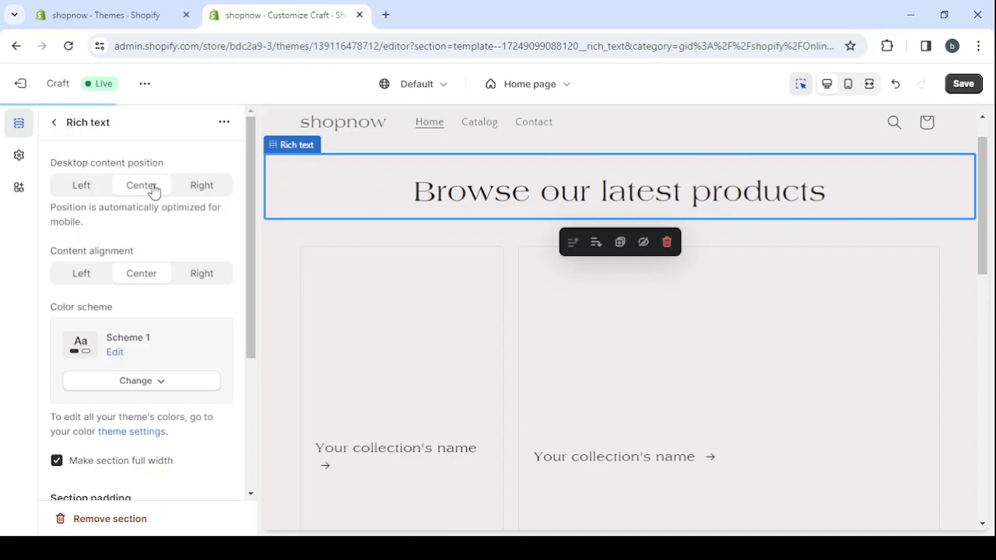
click(199, 190)
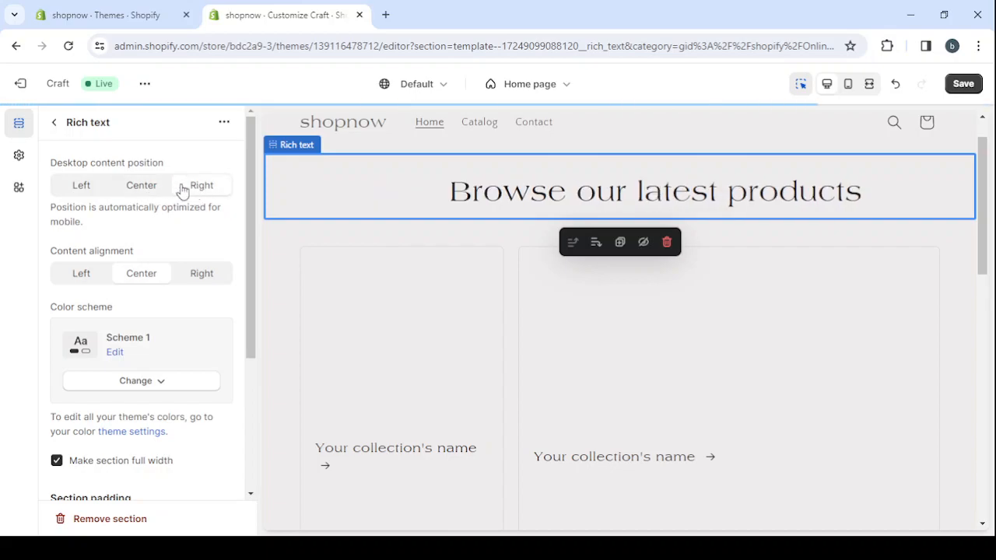
click(162, 191)
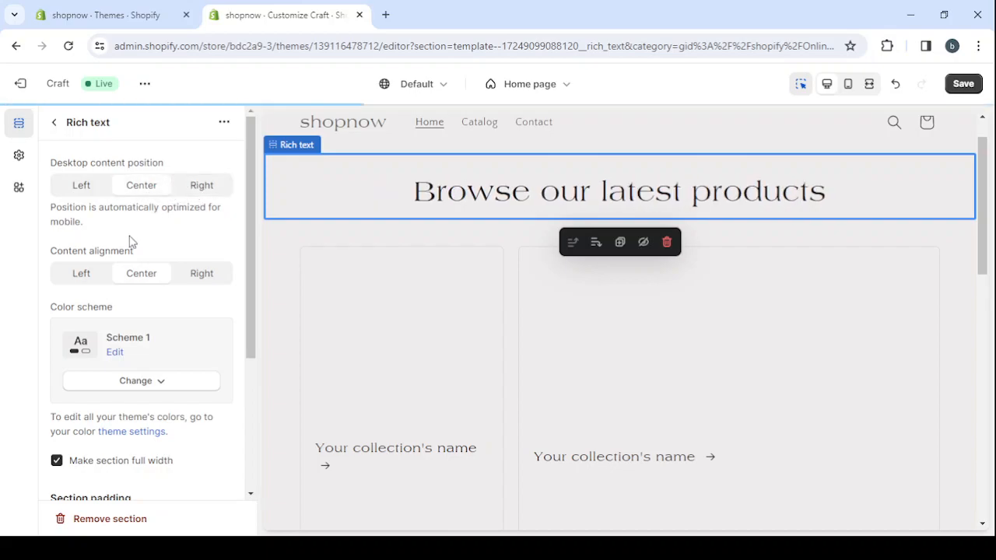
Try Left and Right content alignment on the Rich text section and switch it back to Center
click(79, 278)
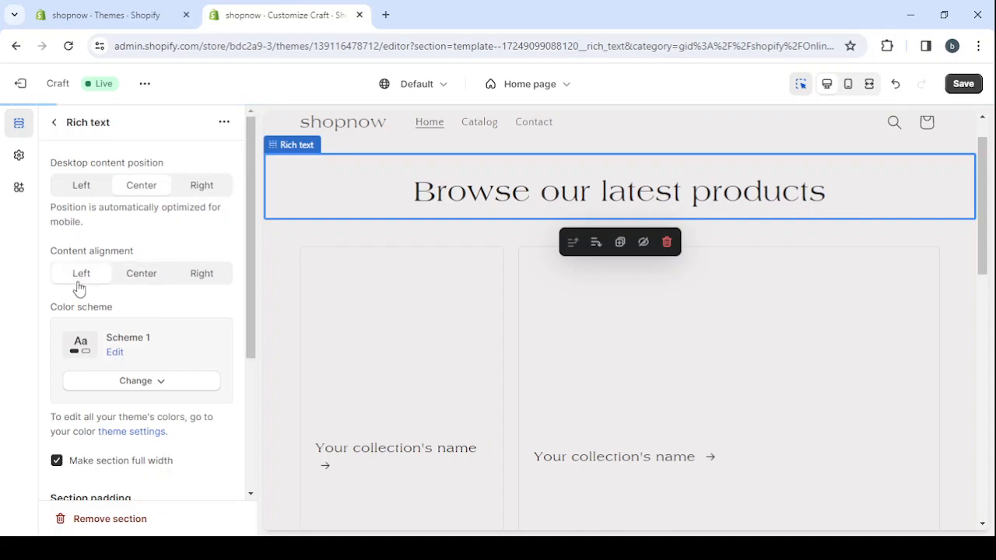
click(214, 274)
click(151, 283)
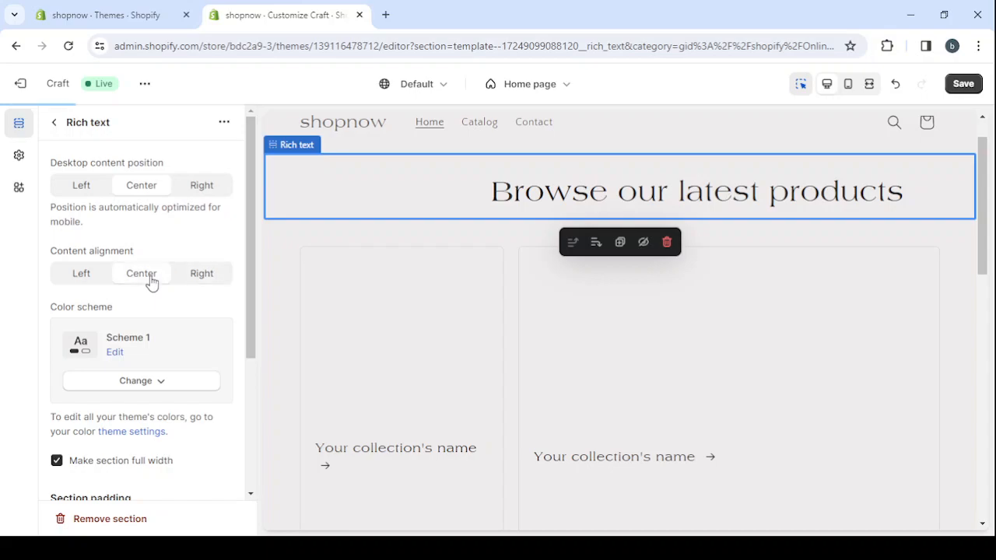
scroll(562, 263, down, 1)
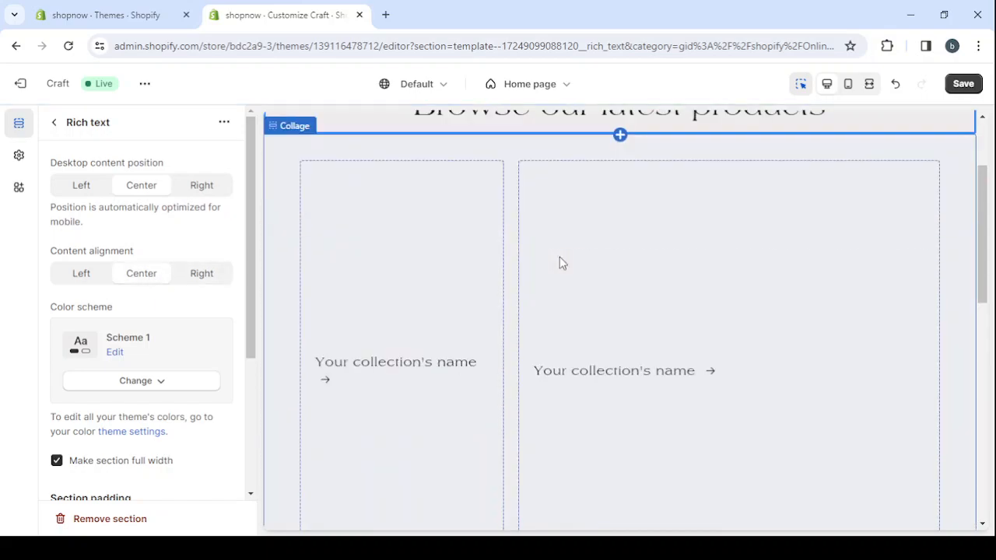
scroll(560, 256, up, 2)
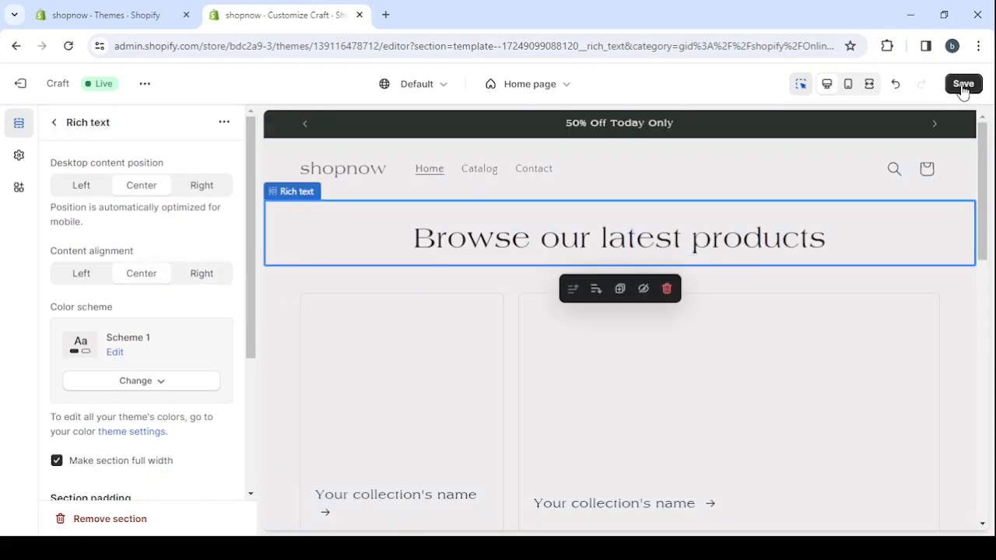